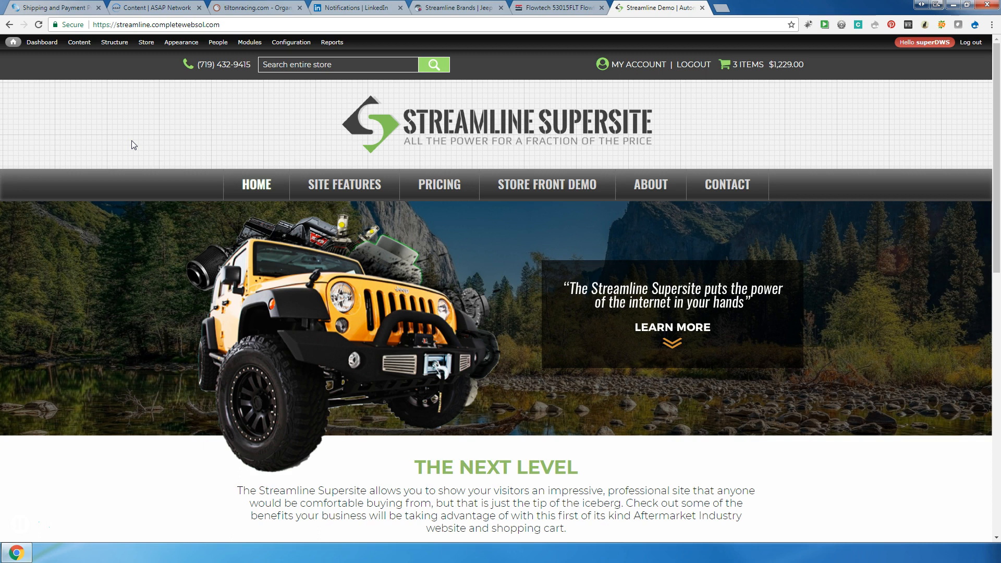
Open a blank Create Webform page through Content > Add content > Webform
{"action": "left_click", "coordinate": [122, 140]}
{"action": "mouse_move", "coordinate": [77, 43]}
{"action": "mouse_move", "coordinate": [81, 61]}
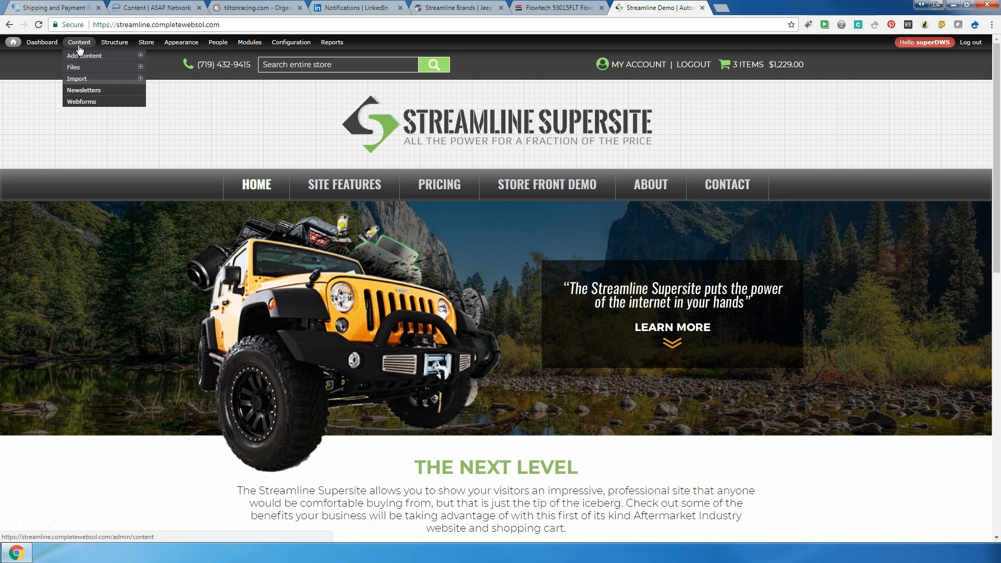
{"action": "mouse_move", "coordinate": [318, 47]}
{"action": "left_click", "coordinate": [78, 82]}
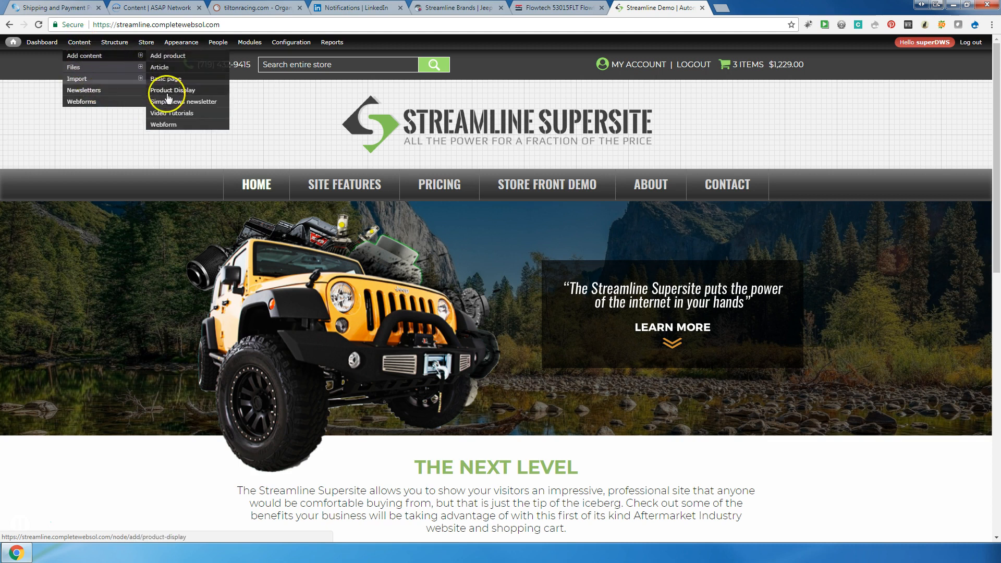
{"action": "left_click", "coordinate": [167, 125]}
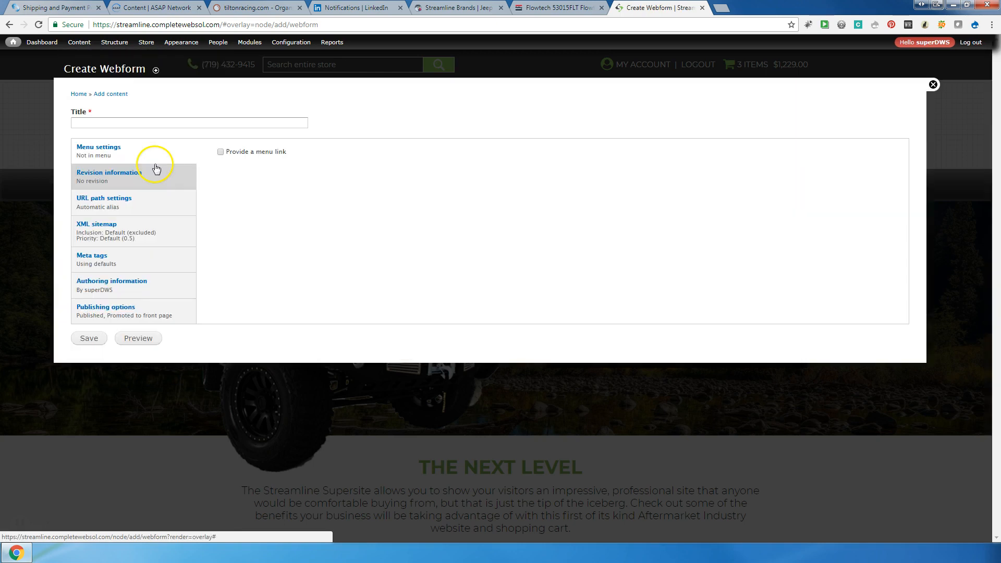
Title the new webform 'Give Us Your Best Story' and save it
{"action": "left_click", "coordinate": [130, 122]}
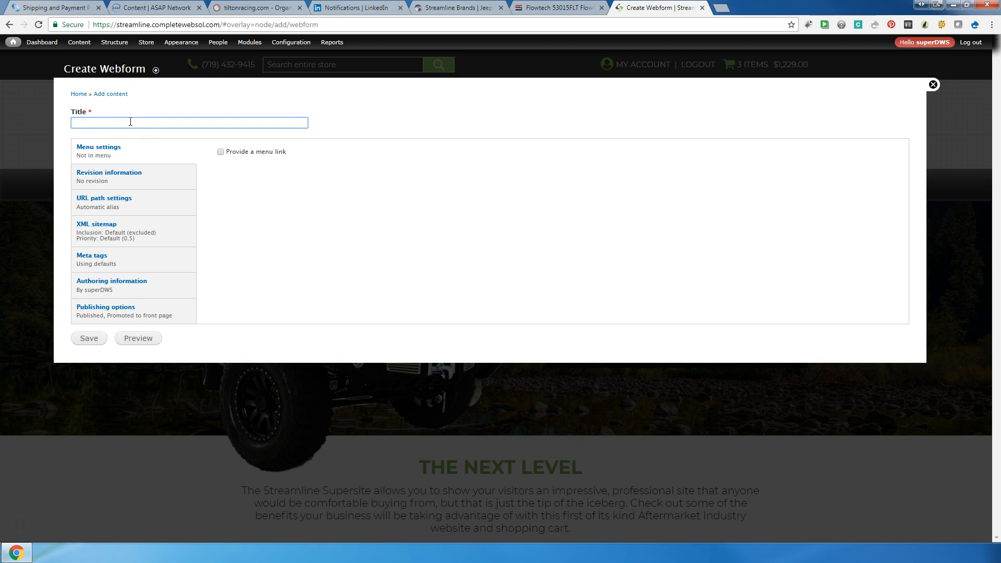
{"action": "type", "text": "give U"}
{"action": "key", "text": "BackSpace"}
{"action": "key", "text": "BackSpace"}
{"action": "key", "text": "BackSpace"}
{"action": "key", "text": "BackSpace"}
{"action": "type", "text": "give Us"}
{"action": "left_click", "coordinate": [72, 123]}
{"action": "key", "text": "Delete"}
{"action": "type", "text": "G"}
{"action": "left_click", "coordinate": [107, 121]}
{"action": "type", "text": "Your Best sTo"}
{"action": "key", "text": "BackSpace"}
{"action": "key", "text": "BackSpace"}
{"action": "type", "text": "Sory"}
{"action": "left_click", "coordinate": [134, 123]}
{"action": "type", "text": "t"}
{"action": "left_click", "coordinate": [88, 339]}
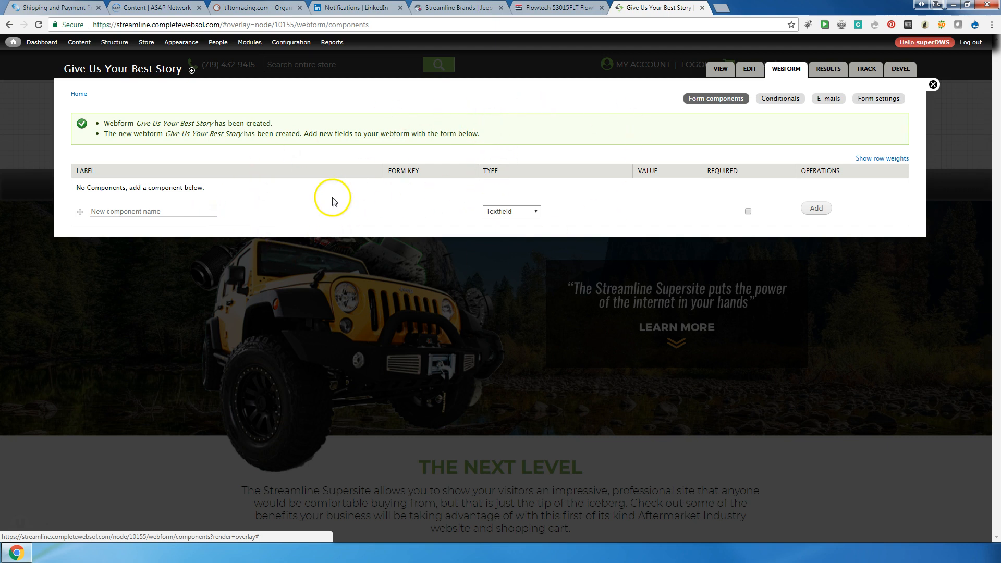
Add a required Textfield component named 'Full Name' to the form
{"action": "left_click", "coordinate": [208, 211]}
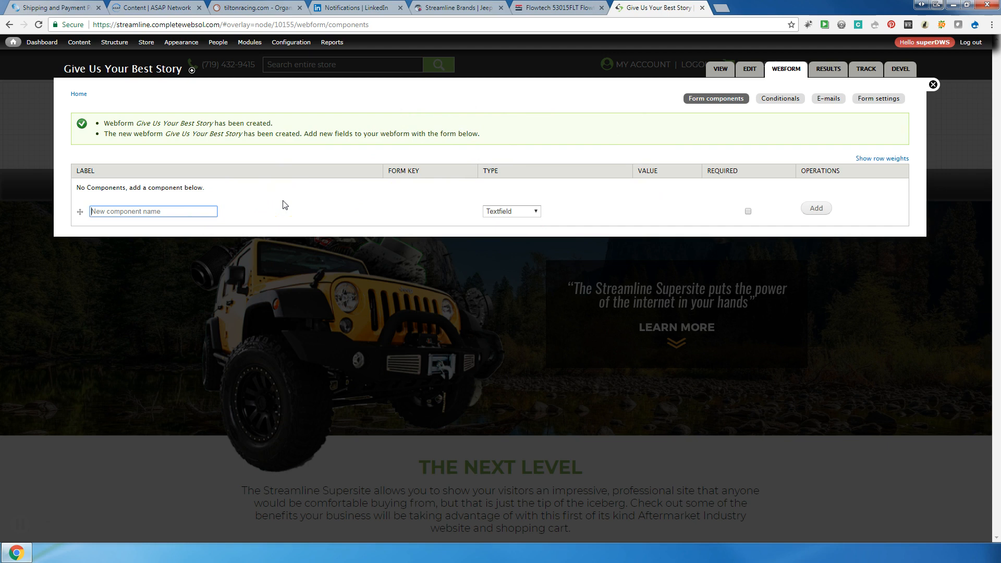
{"action": "type", "text": "Full Name"}
{"action": "left_click", "coordinate": [528, 212]}
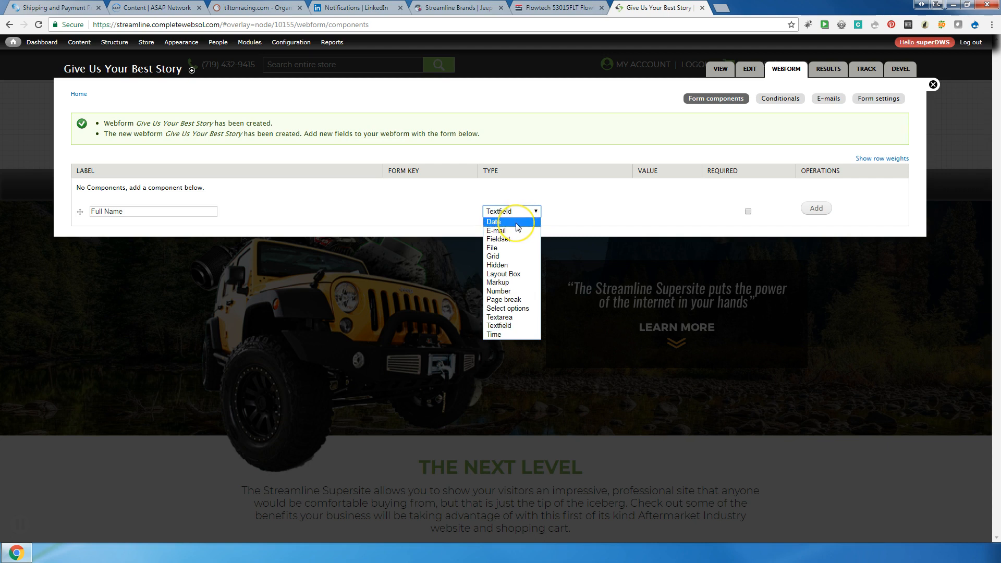
{"action": "left_click", "coordinate": [517, 233]}
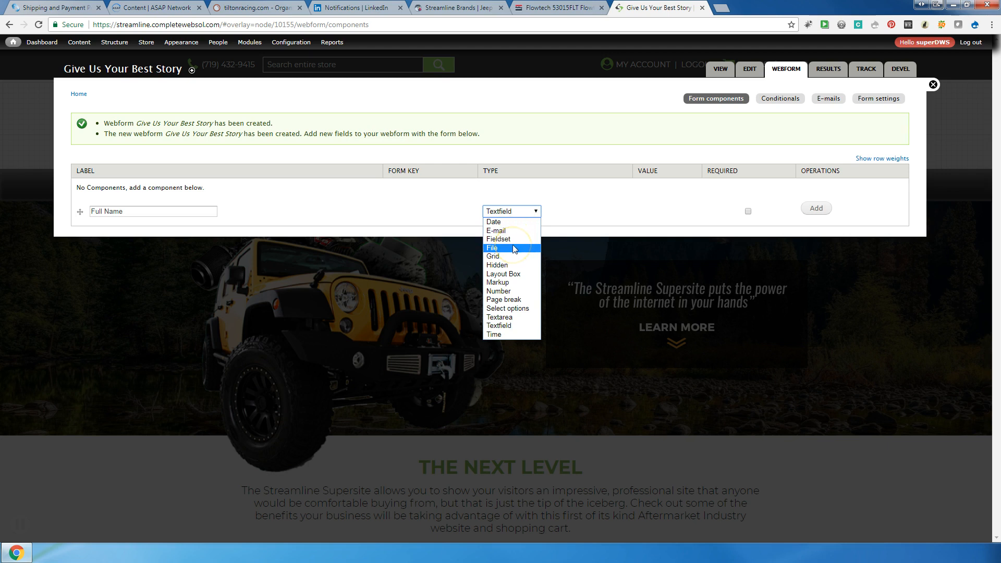
{"action": "left_click", "coordinate": [515, 310]}
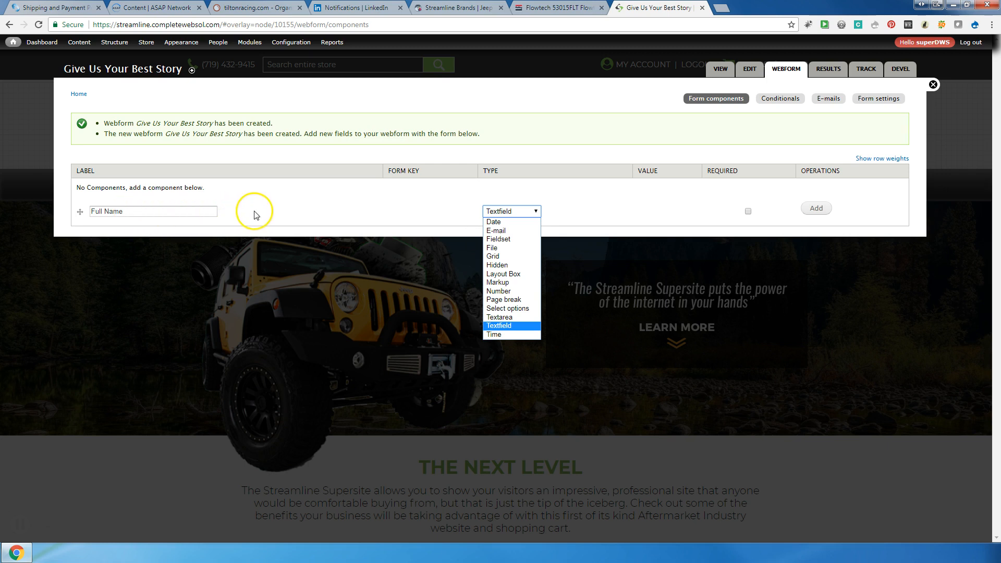
{"action": "left_click", "coordinate": [488, 326]}
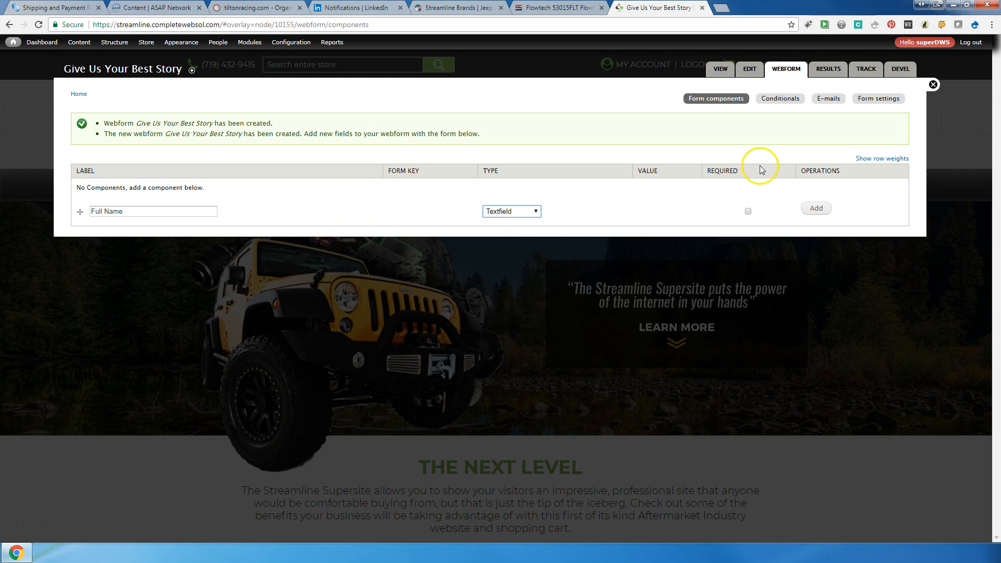
{"action": "left_click", "coordinate": [747, 211]}
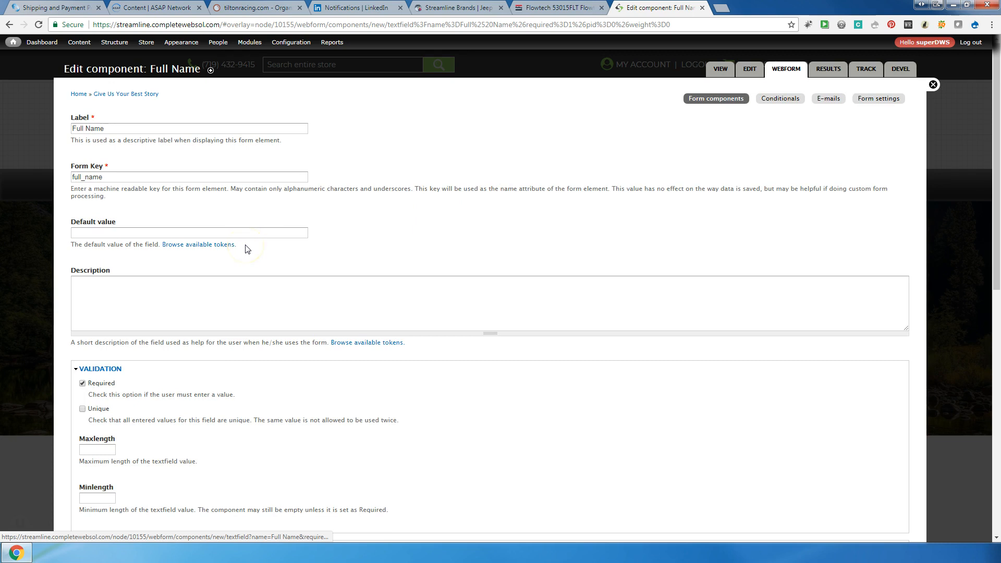
Give Full Name the description 'Please Provide Full Name' and save the component
{"action": "scroll", "coordinate": [247, 249], "scroll_direction": "down", "scroll_amount": 2}
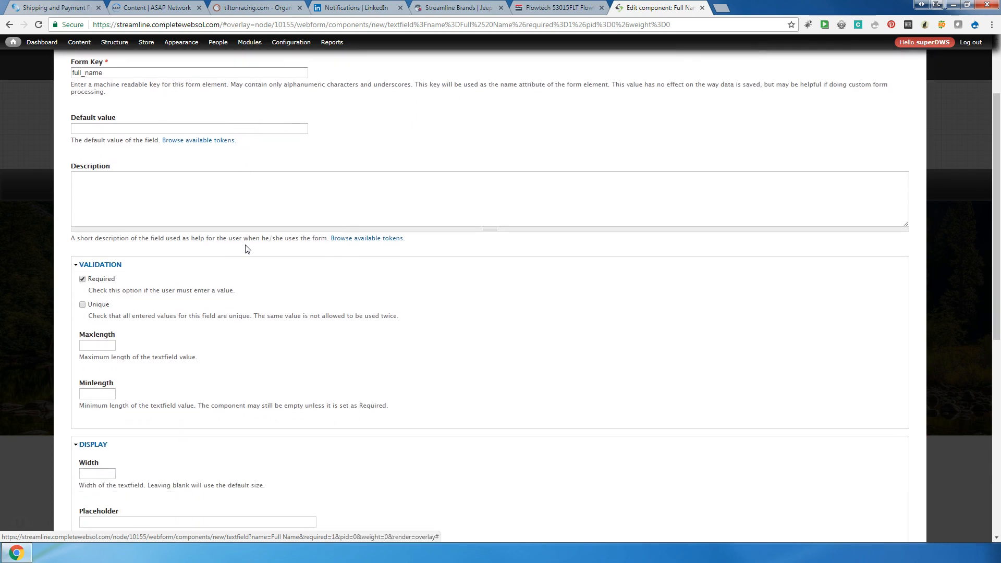
{"action": "scroll", "coordinate": [247, 249], "scroll_direction": "down", "scroll_amount": 2}
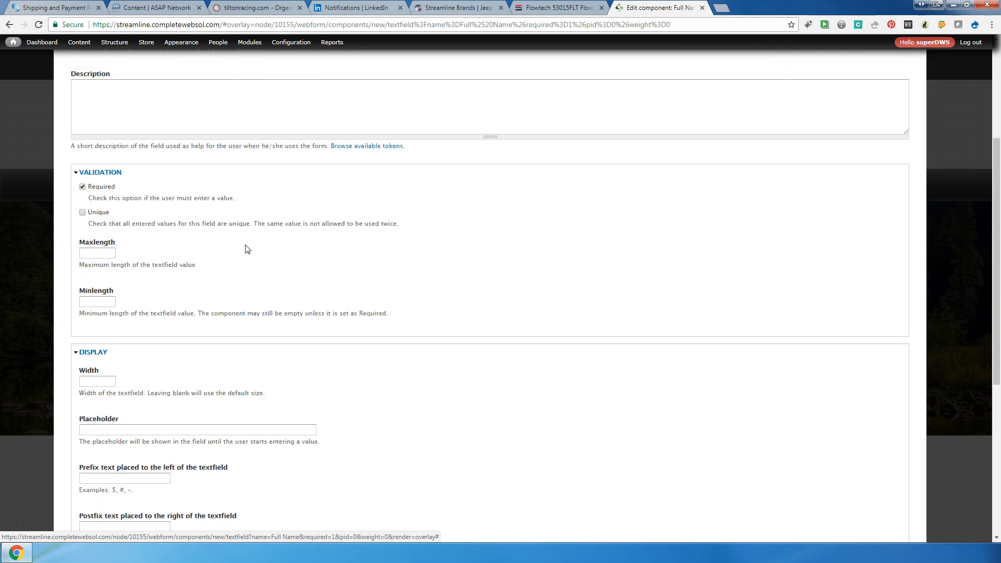
{"action": "scroll", "coordinate": [247, 248], "scroll_direction": "up", "scroll_amount": 2}
{"action": "left_click", "coordinate": [183, 201]}
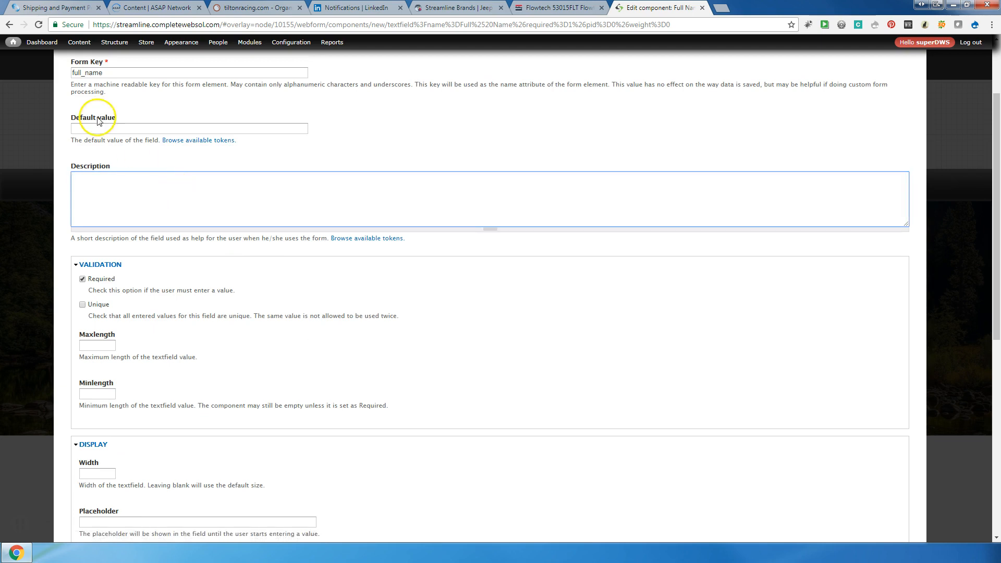
{"action": "left_click", "coordinate": [212, 182]}
{"action": "type", "text": "Please Provide Full Name"}
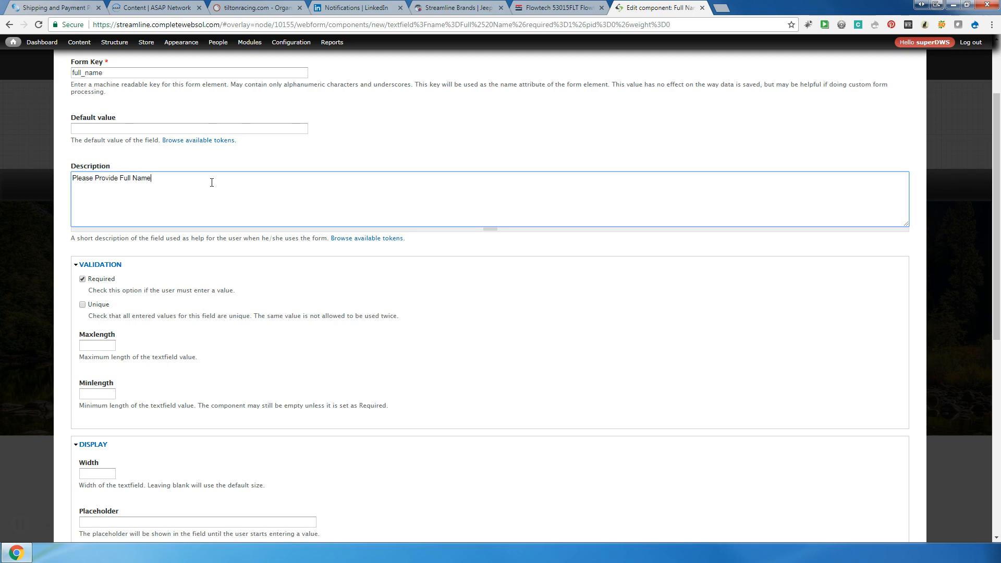
{"action": "scroll", "coordinate": [208, 196], "scroll_direction": "down", "scroll_amount": 5}
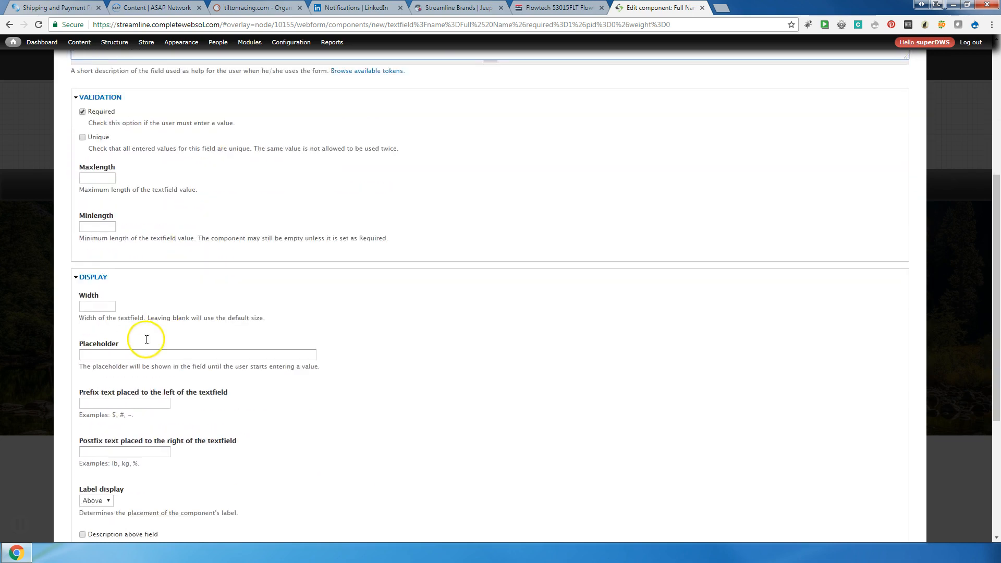
{"action": "scroll", "coordinate": [73, 480], "scroll_direction": "down", "scroll_amount": 2}
{"action": "left_click", "coordinate": [92, 526]}
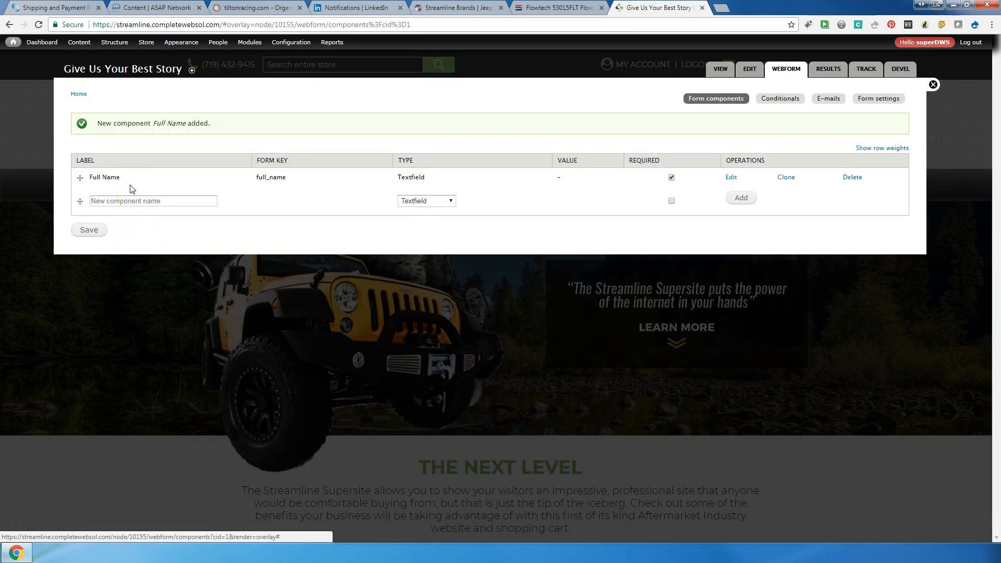
Add a required E-mail type component named 'Email' to the form
{"action": "left_click", "coordinate": [142, 202]}
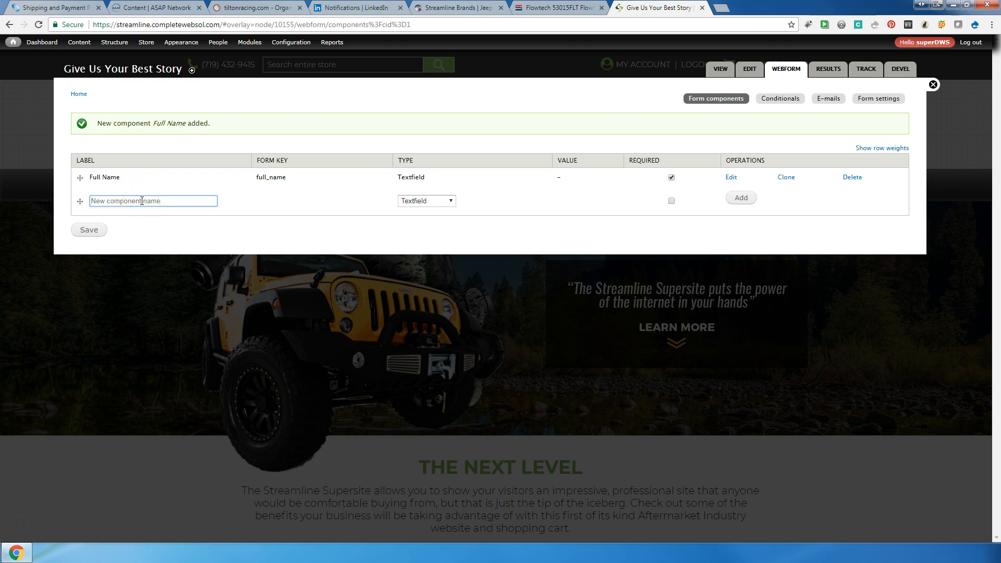
{"action": "type", "text": "Email"}
{"action": "left_click", "coordinate": [419, 203]}
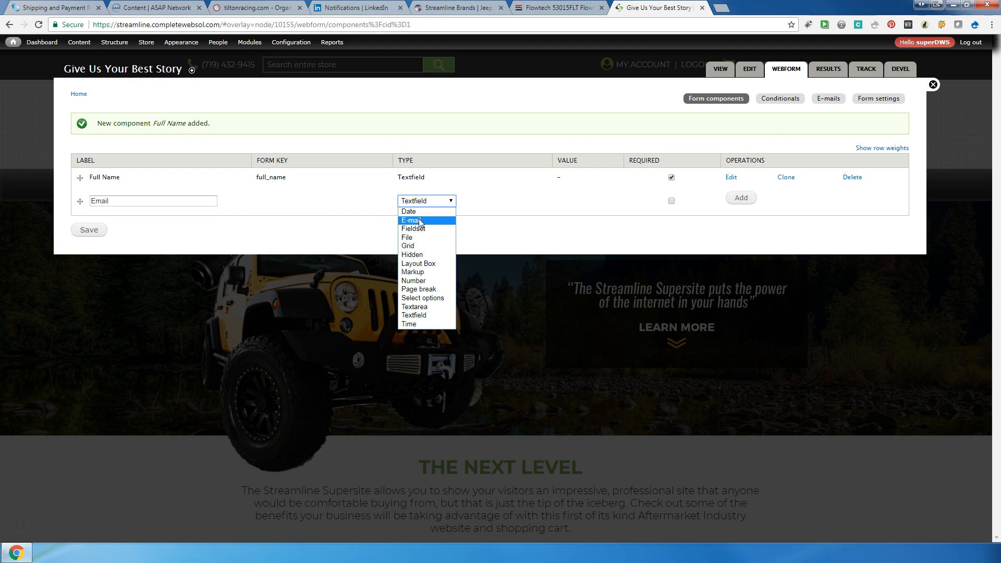
{"action": "left_click", "coordinate": [421, 220]}
{"action": "left_click", "coordinate": [672, 201]}
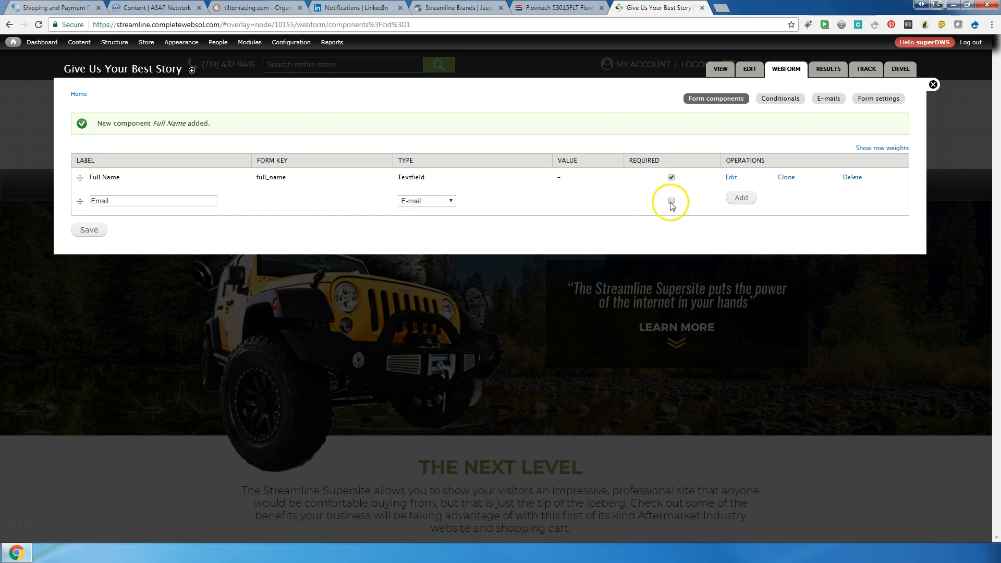
{"action": "left_click", "coordinate": [737, 198]}
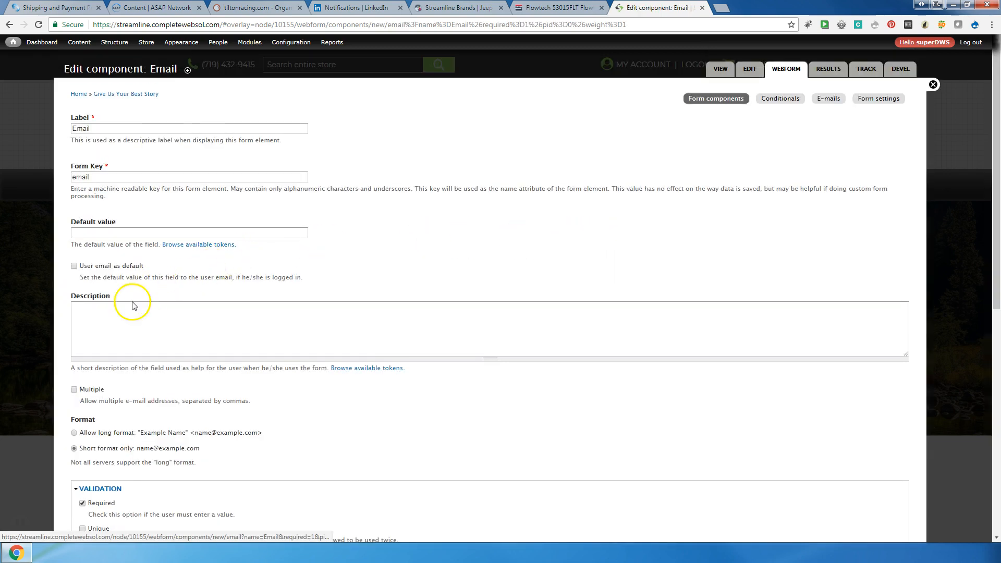
{"action": "left_click", "coordinate": [124, 319]}
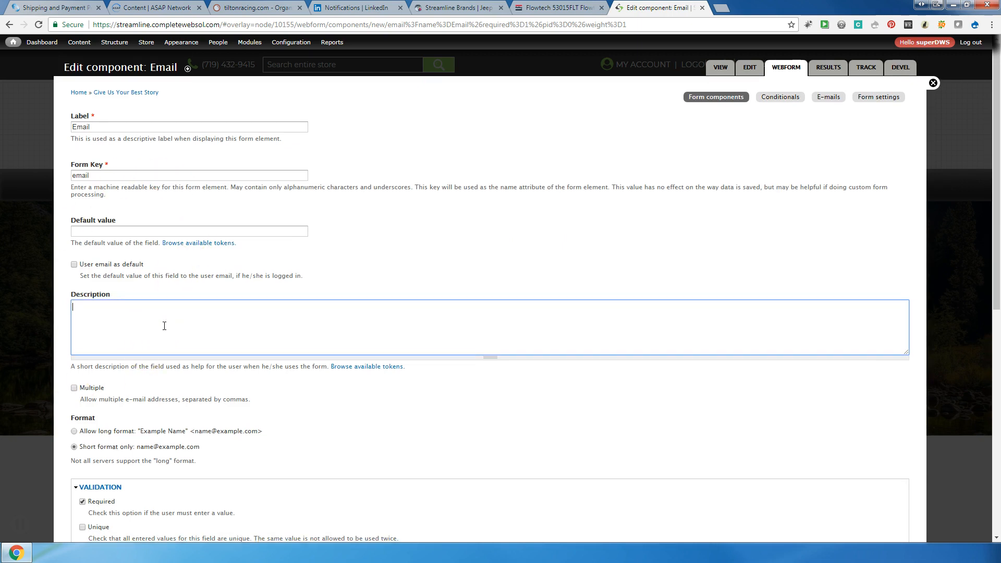
Enable 'User email as default' so Email defaults to [current-user:mail], and save it
{"action": "scroll", "coordinate": [165, 328], "scroll_direction": "down", "scroll_amount": 2}
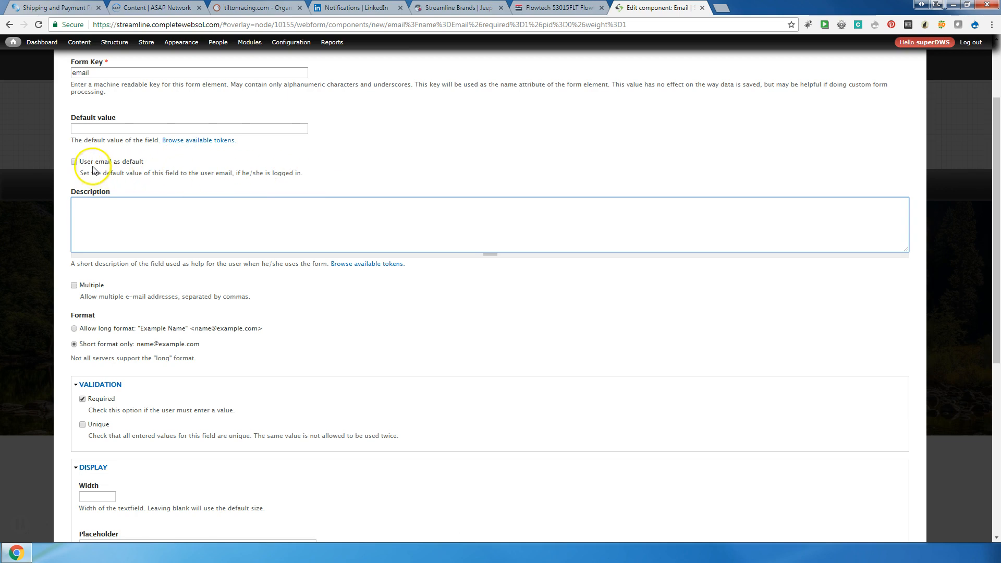
{"action": "left_click", "coordinate": [74, 162]}
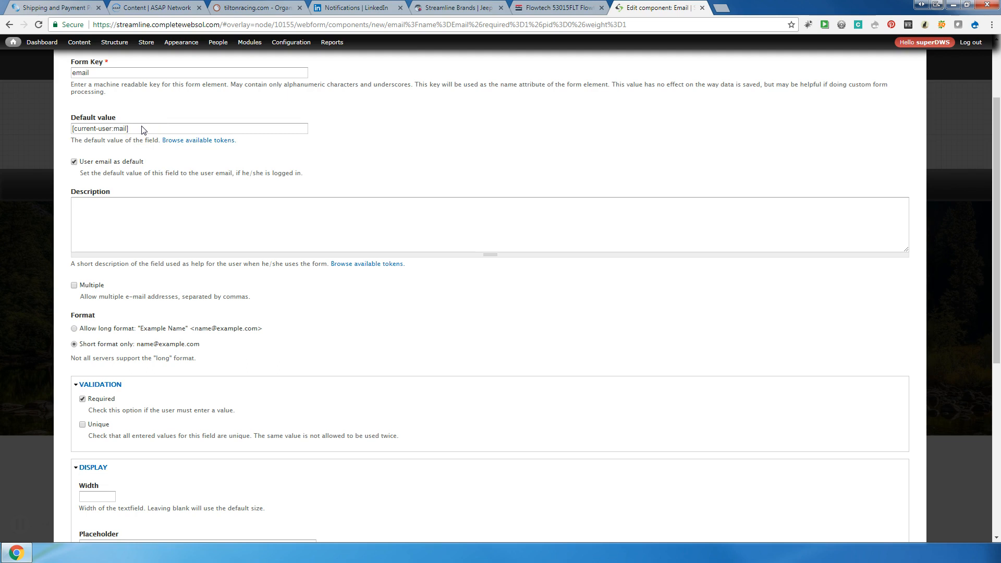
{"action": "scroll", "coordinate": [214, 235], "scroll_direction": "down", "scroll_amount": 5}
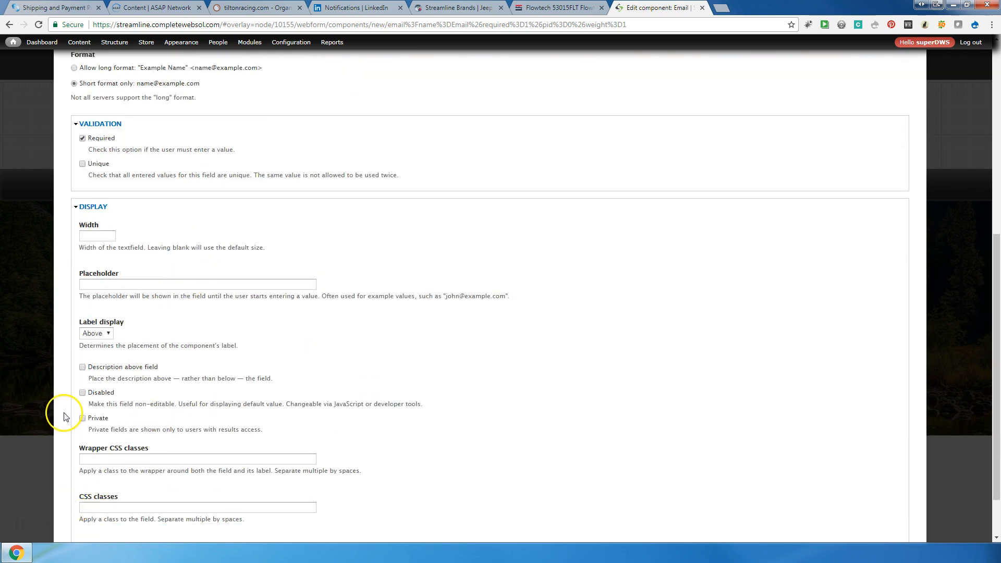
{"action": "scroll", "coordinate": [63, 417], "scroll_direction": "down", "scroll_amount": 2}
{"action": "left_click", "coordinate": [104, 494]}
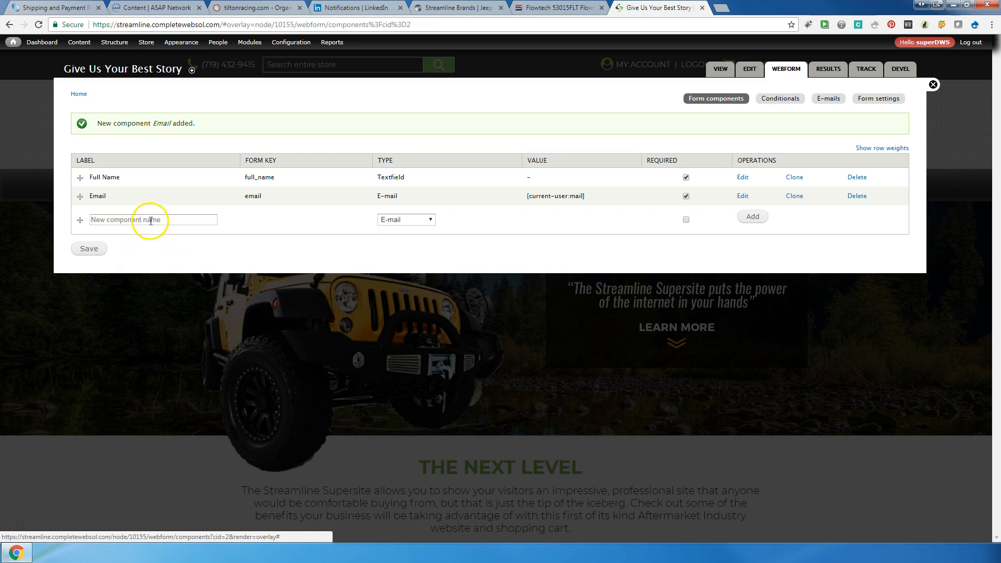
{"action": "left_click", "coordinate": [156, 220]}
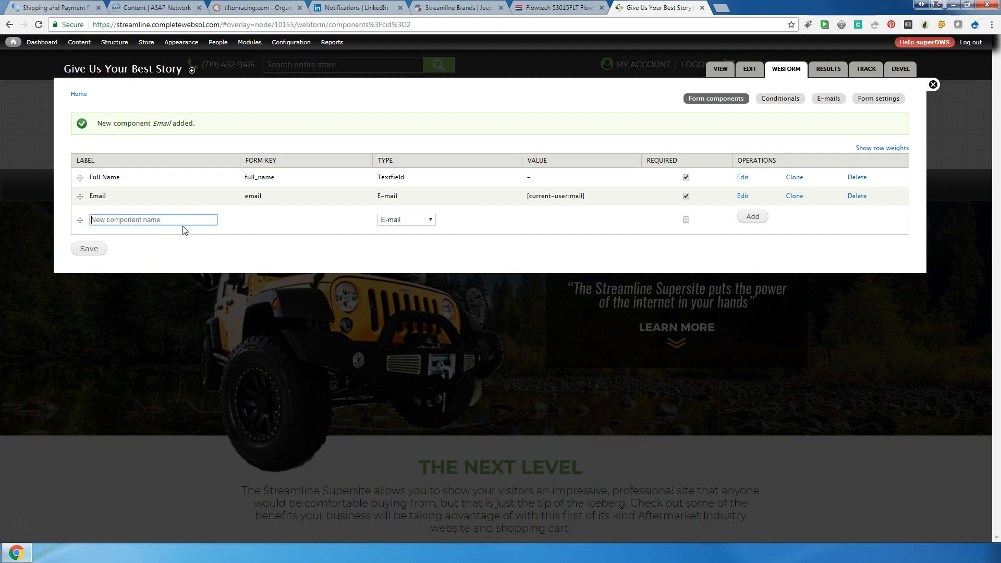
Add a required Select options component named 'What do you Like Best'
{"action": "type", "text": "What do you Like Best"}
{"action": "left_click", "coordinate": [385, 219]}
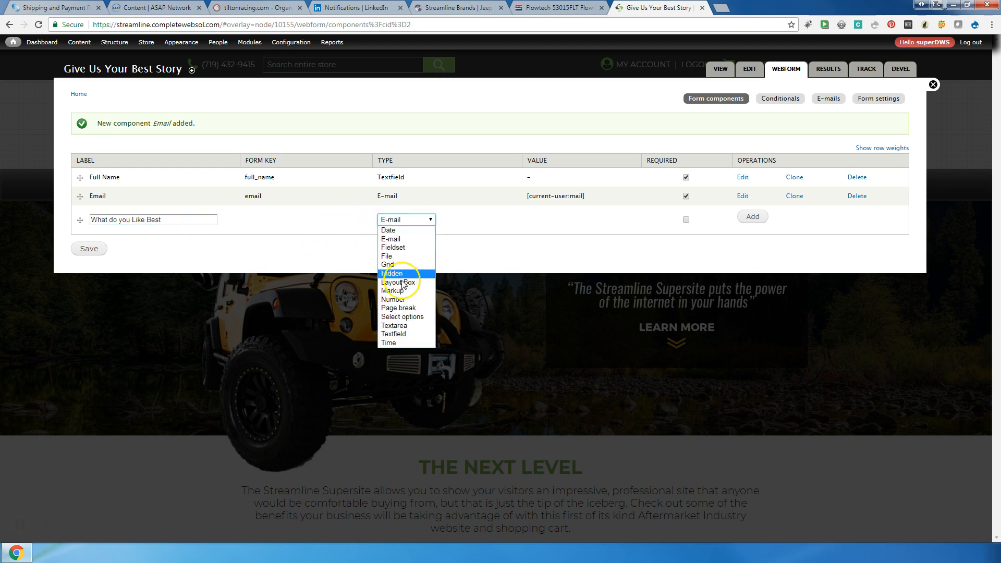
{"action": "left_click", "coordinate": [407, 317]}
{"action": "left_click", "coordinate": [686, 219]}
{"action": "left_click", "coordinate": [752, 217]}
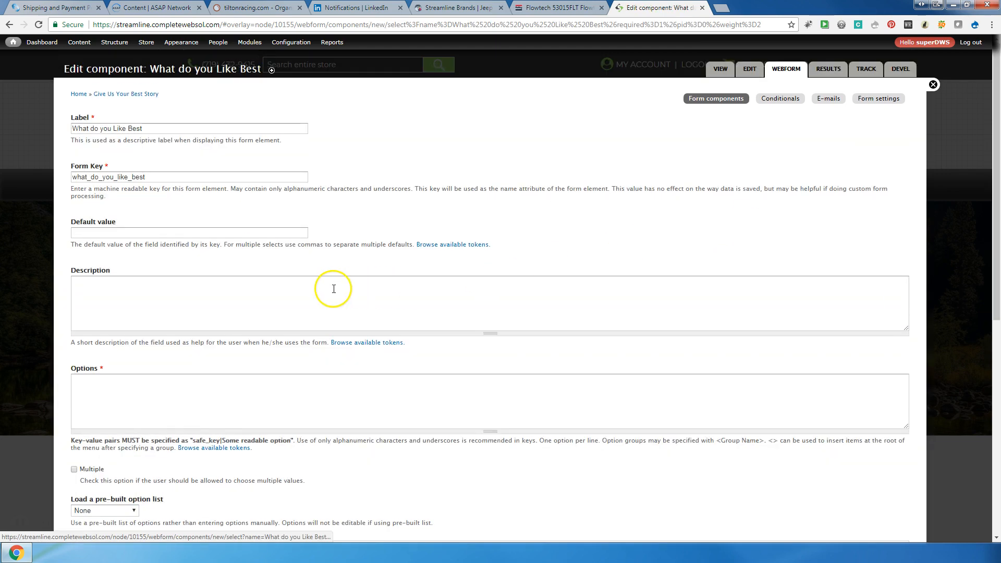
{"action": "left_click", "coordinate": [331, 288]}
Enter the key|value options Dogs, Cats, Birds and All of the above
{"action": "left_click", "coordinate": [237, 387]}
{"action": "scroll", "coordinate": [250, 386], "scroll_direction": "down", "scroll_amount": 2}
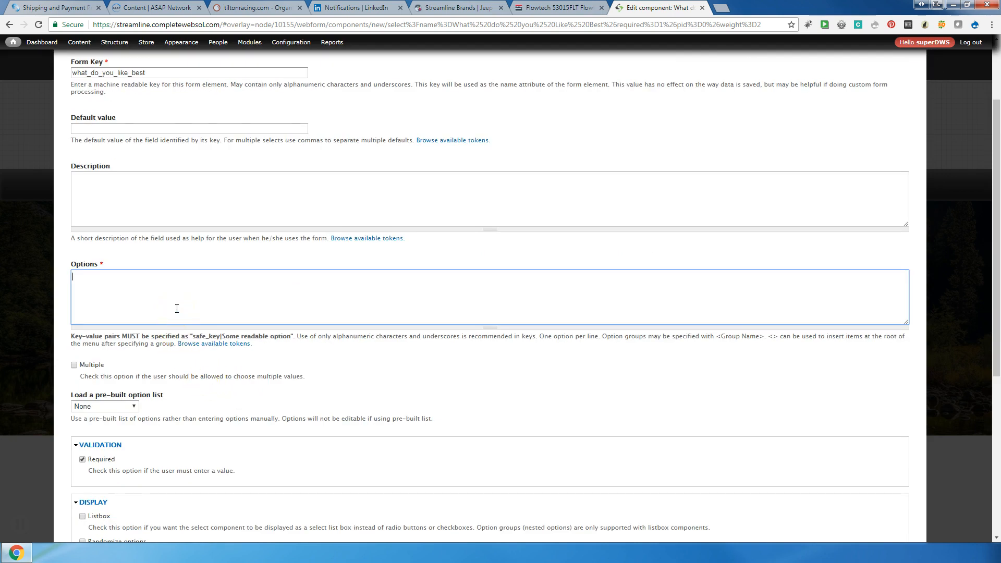
{"action": "left_click_drag", "start_coordinate": [72, 336], "coordinate": [121, 347]}
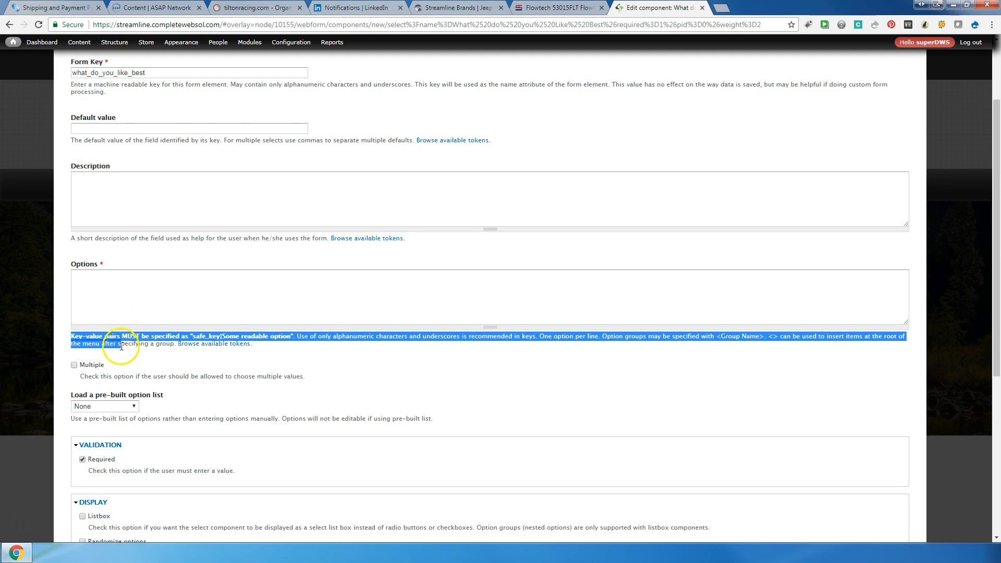
{"action": "left_click", "coordinate": [90, 276]}
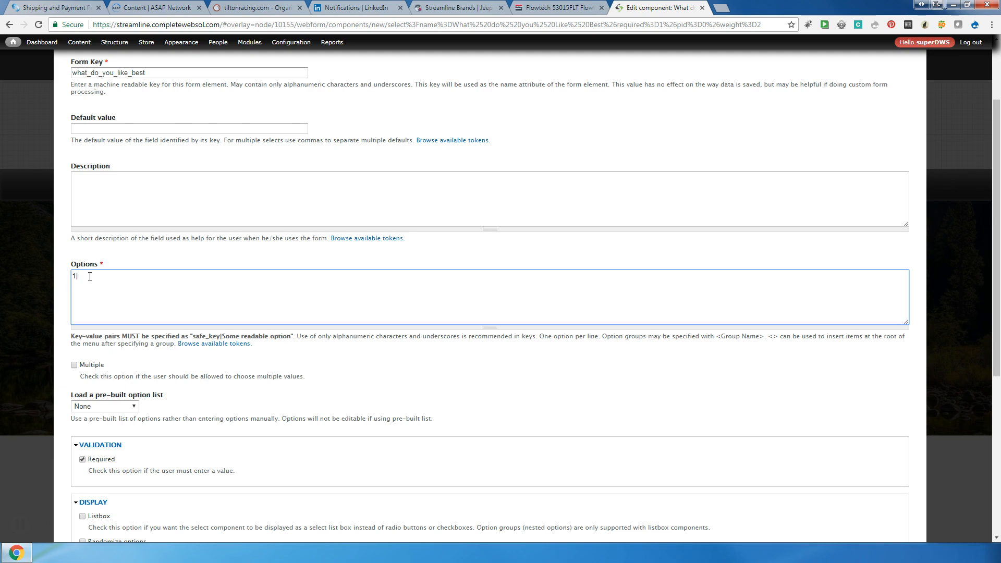
{"action": "type", "text": "Doo"}
{"action": "type", "text": "gs"}
{"action": "key", "text": "Return"}
{"action": "type", "text": "2|Cats"}
{"action": "key", "text": "Return"}
{"action": "type", "text": "3"}
{"action": "type", "text": "|Birds "}
{"action": "type", "text": "$"}
{"action": "key", "text": "BackSpace"}
{"action": "type", "text": "4|All of the avbove"}
Tick Multiple to allow several answers and save the question
{"action": "left_click", "coordinate": [499, 230]}
{"action": "scroll", "coordinate": [499, 230], "scroll_direction": "down", "scroll_amount": 2}
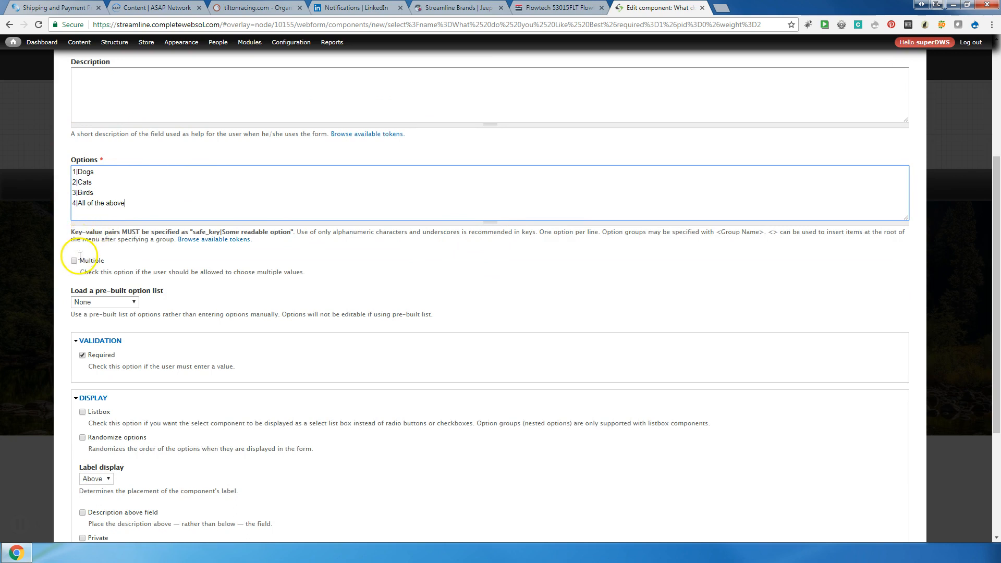
{"action": "left_click_drag", "start_coordinate": [107, 262], "coordinate": [79, 262]}
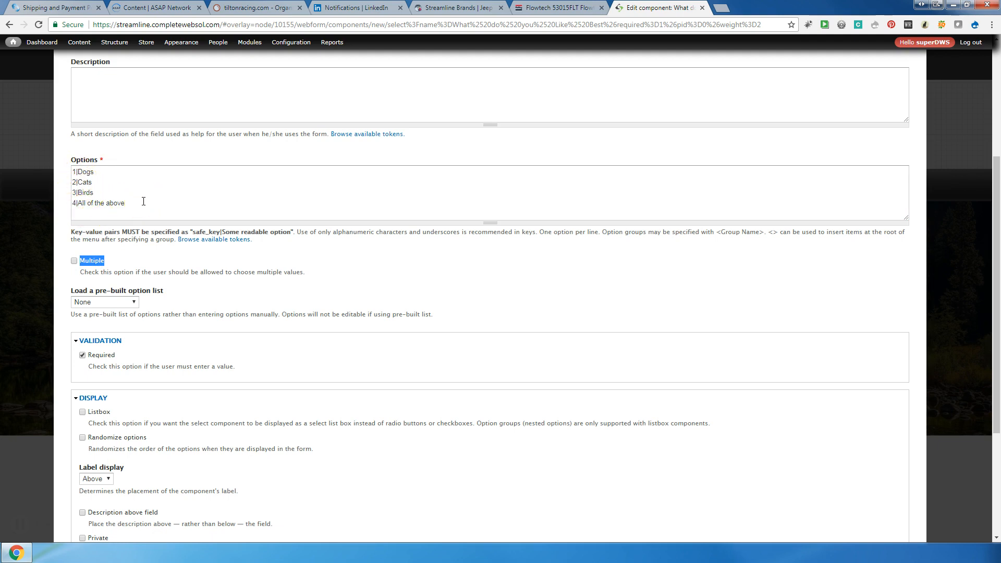
{"action": "scroll", "coordinate": [144, 202], "scroll_direction": "down", "scroll_amount": 1}
{"action": "left_click", "coordinate": [74, 210]}
{"action": "scroll", "coordinate": [185, 217], "scroll_direction": "down", "scroll_amount": 3}
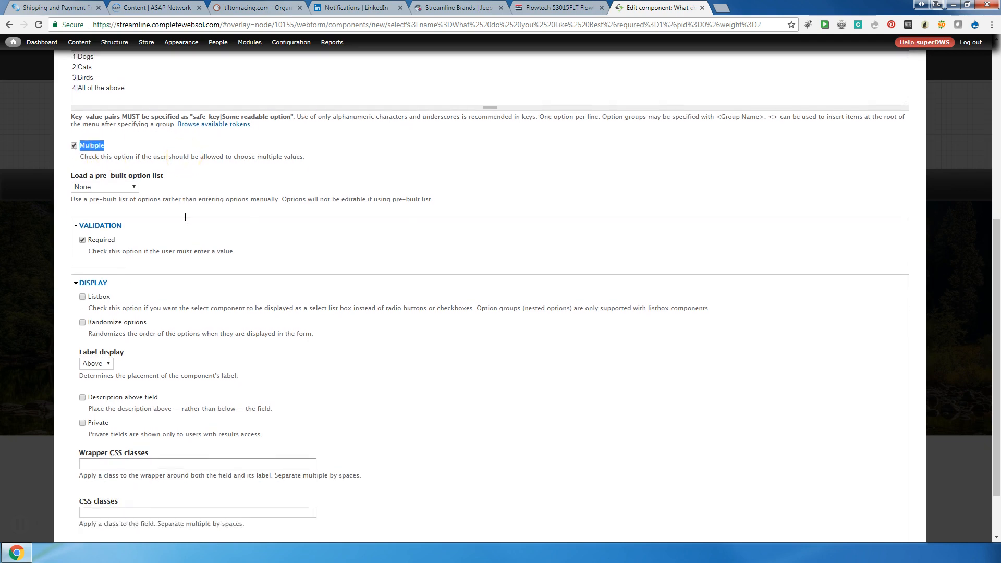
{"action": "left_click", "coordinate": [116, 496]}
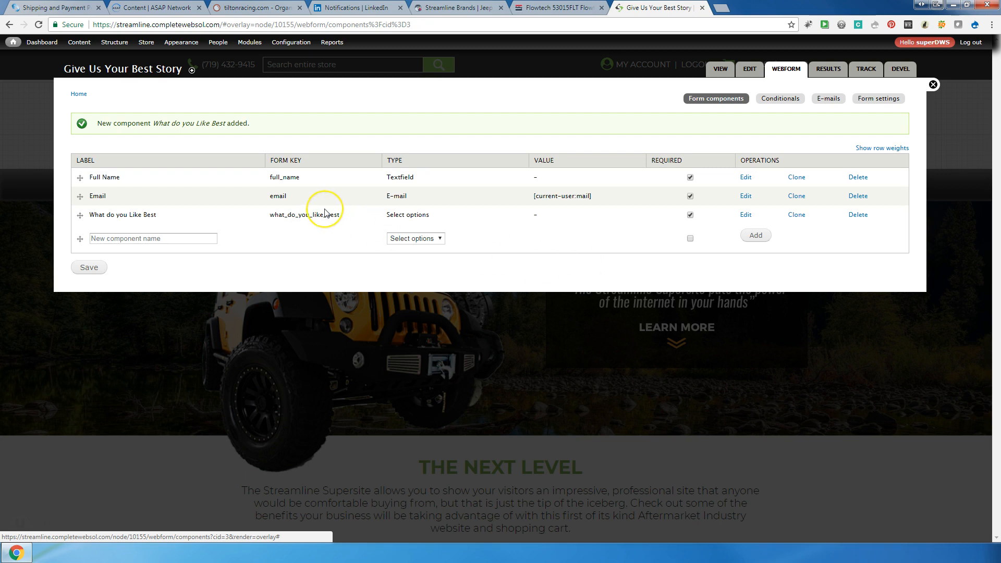
Look over the component type list, then switch to the webform's E-mails settings
{"action": "left_click", "coordinate": [438, 238]}
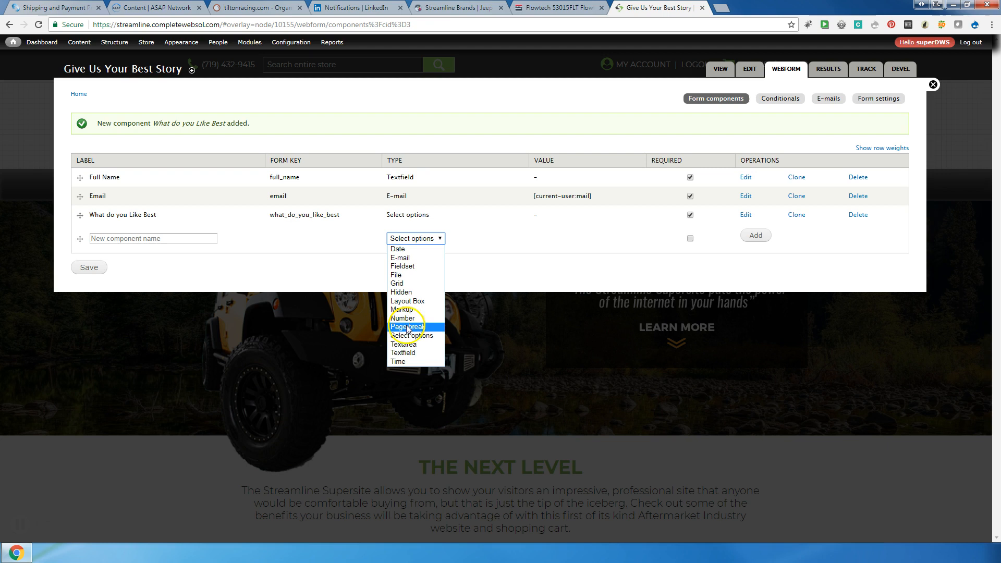
{"action": "left_click", "coordinate": [409, 353]}
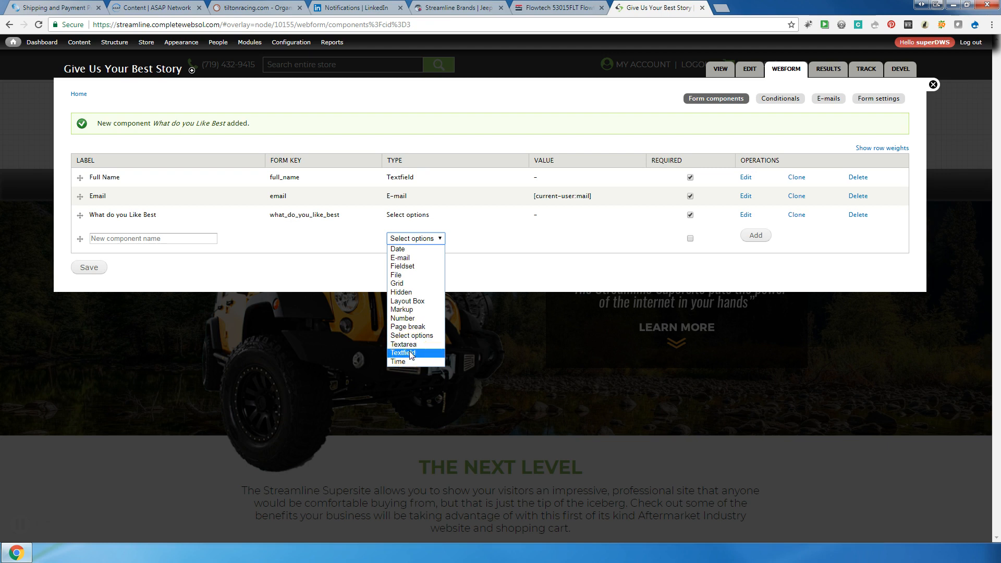
{"action": "left_click", "coordinate": [406, 323]}
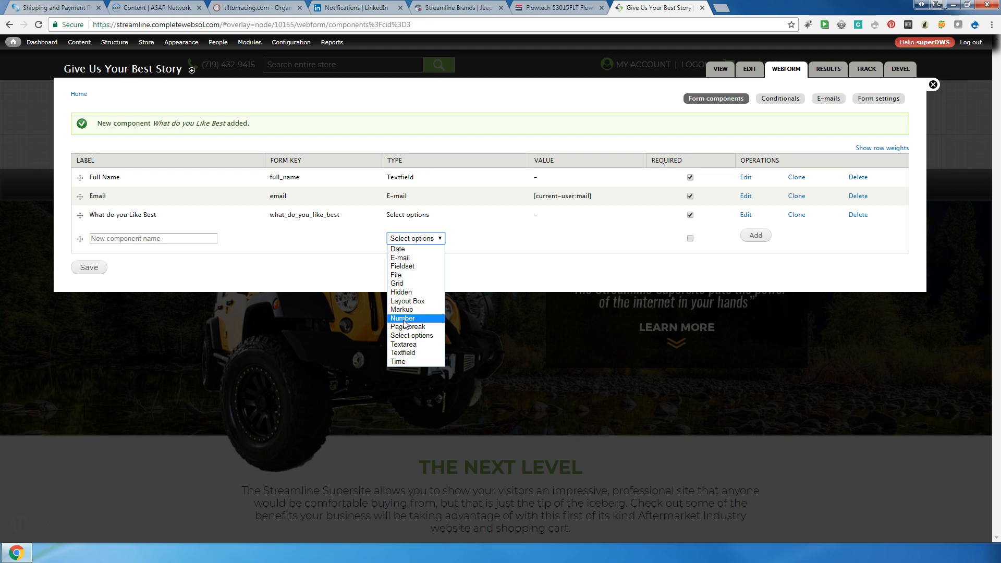
{"action": "left_click", "coordinate": [404, 277]}
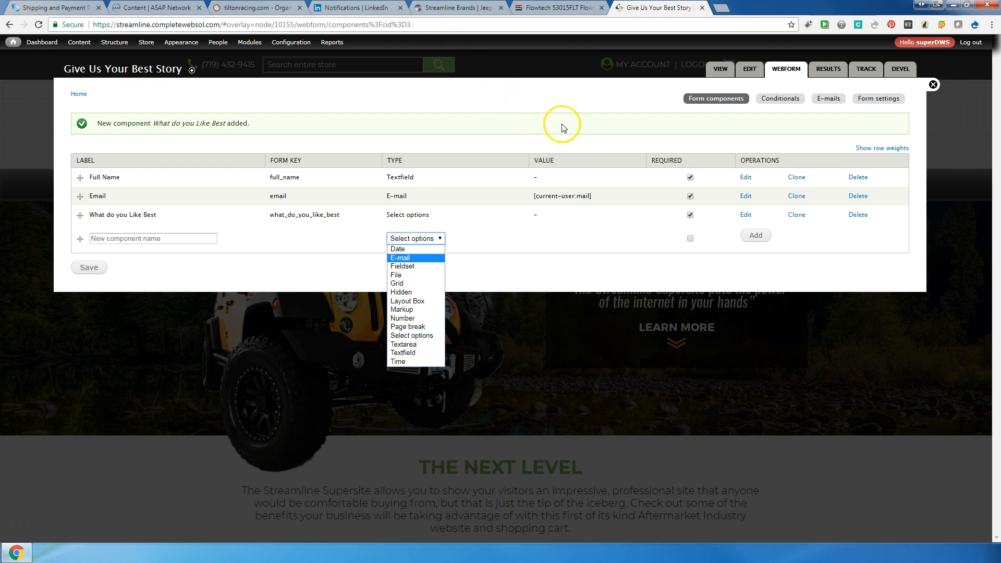
{"action": "left_click", "coordinate": [822, 100]}
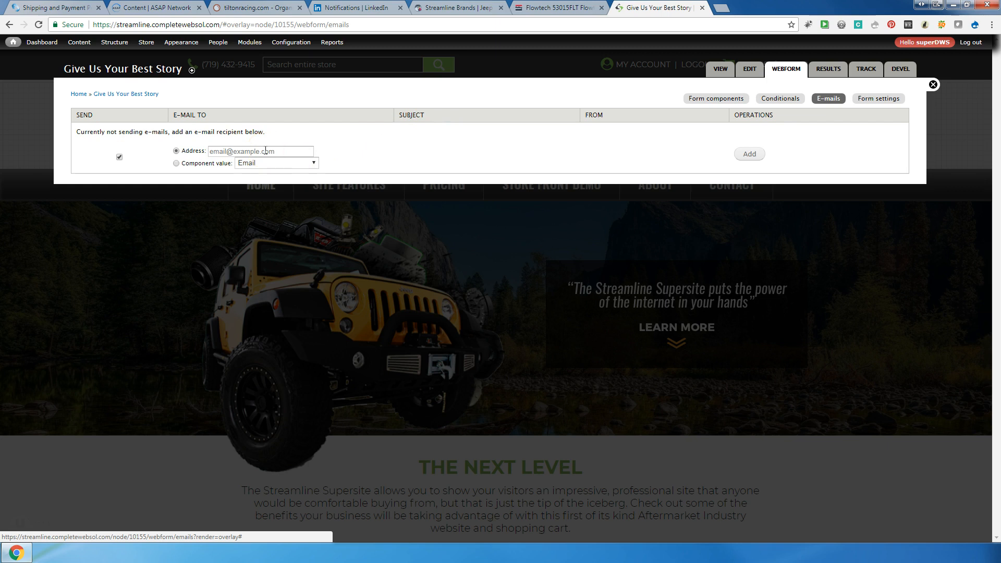
Type the recipient e-mail address into the E-mails Address field
{"action": "left_click", "coordinate": [265, 150]}
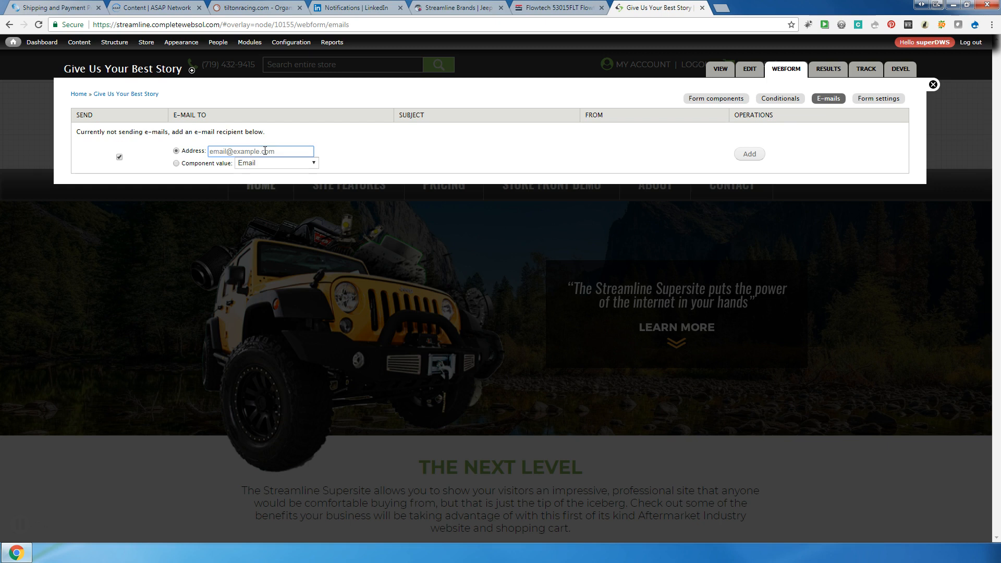
Add the recipient address and review its recipient and subject settings
{"action": "left_click", "coordinate": [749, 154]}
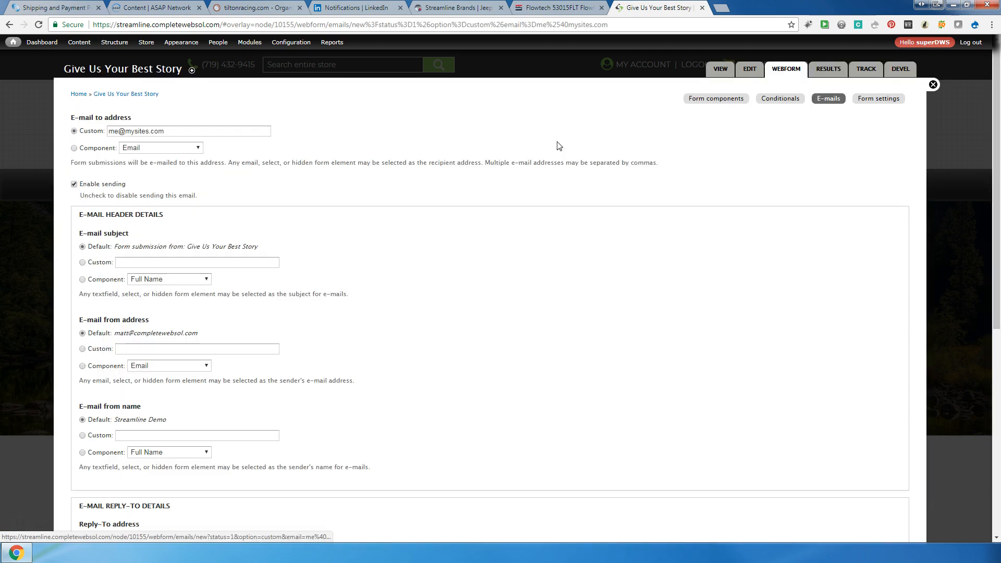
{"action": "left_click_drag", "start_coordinate": [70, 117], "coordinate": [141, 129]}
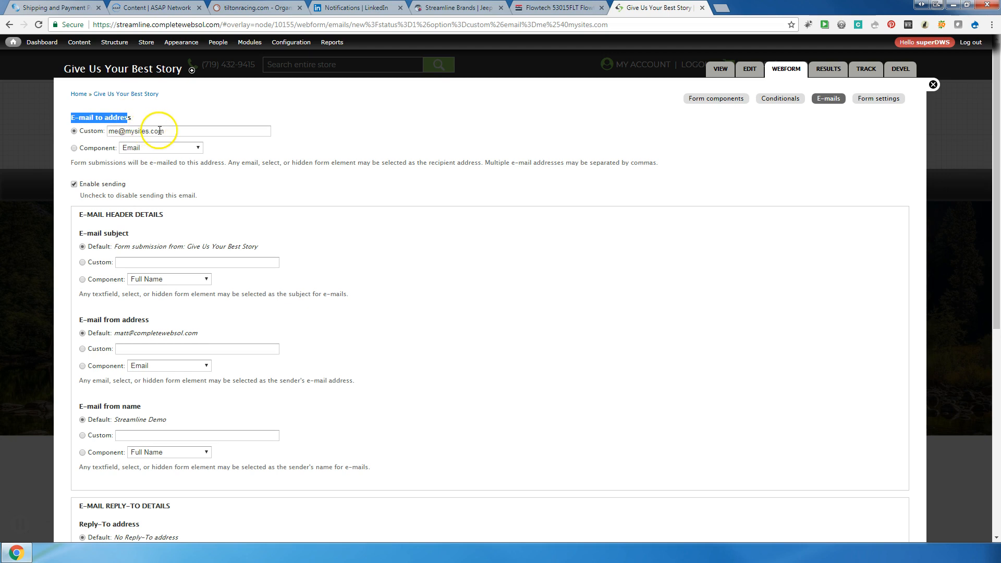
{"action": "left_click_drag", "start_coordinate": [166, 214], "coordinate": [104, 216]}
{"action": "scroll", "coordinate": [107, 241], "scroll_direction": "down", "scroll_amount": 1}
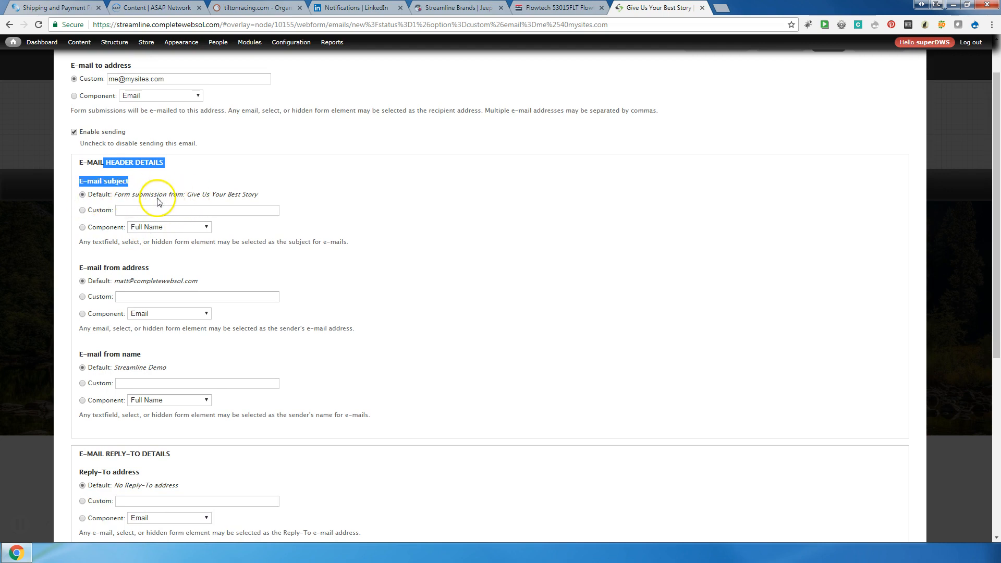
{"action": "left_click_drag", "start_coordinate": [113, 196], "coordinate": [257, 197]}
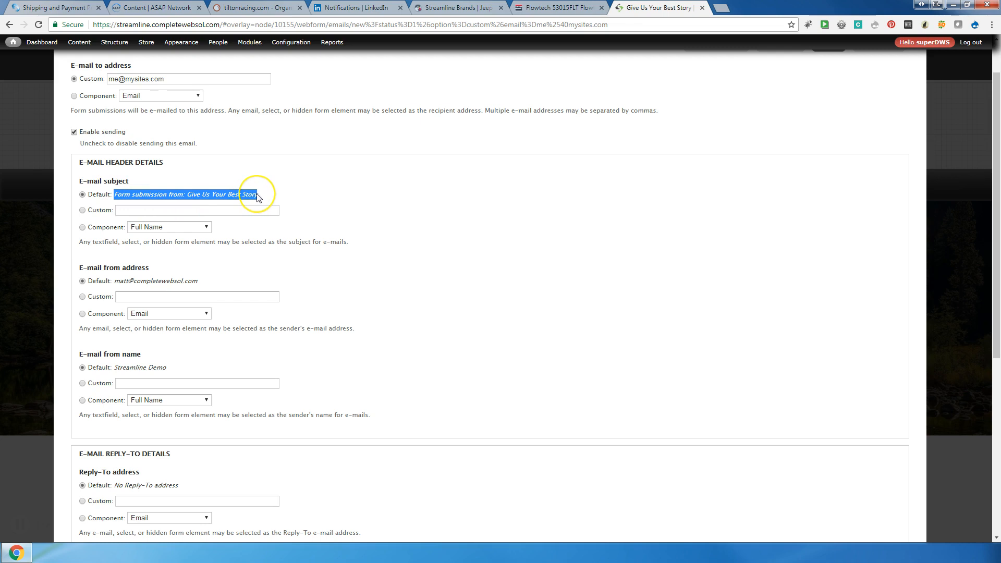
{"action": "scroll", "coordinate": [258, 197], "scroll_direction": "down", "scroll_amount": 2}
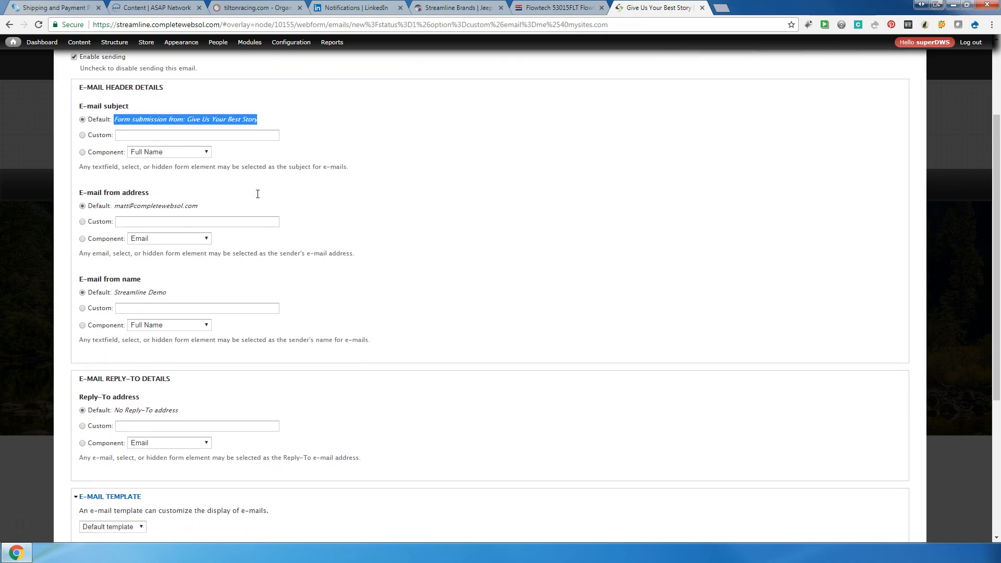
Set the sender address to the Email component and the sender name to Full Name
{"action": "left_click", "coordinate": [83, 209]}
{"action": "left_click", "coordinate": [152, 210]}
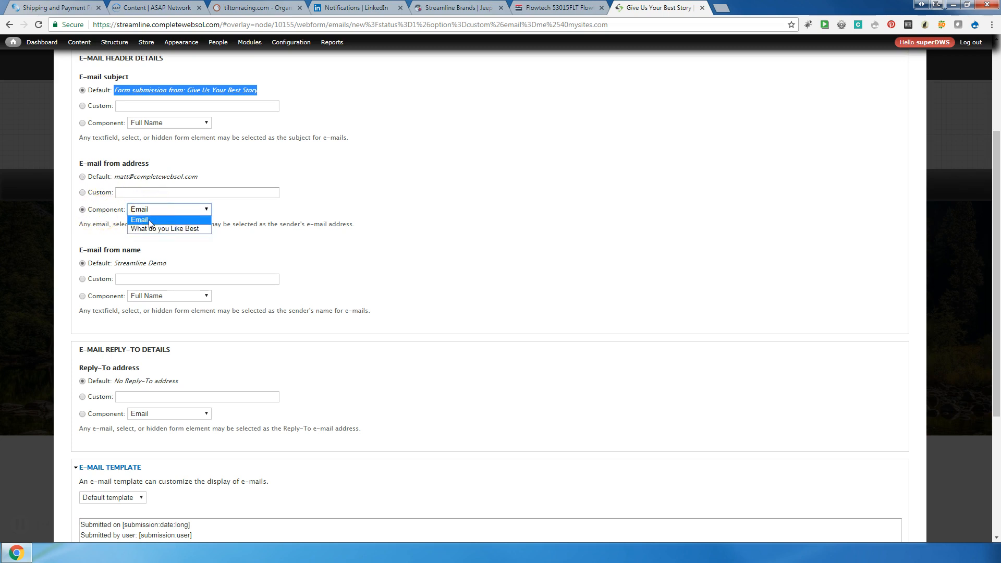
{"action": "left_click", "coordinate": [149, 220]}
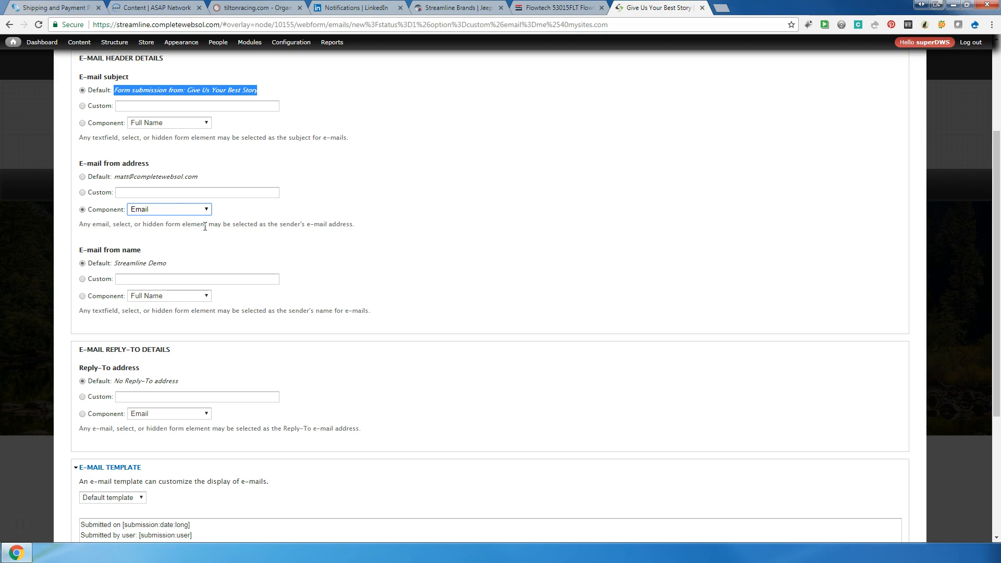
{"action": "double_click", "coordinate": [140, 250]}
{"action": "left_click", "coordinate": [82, 296]}
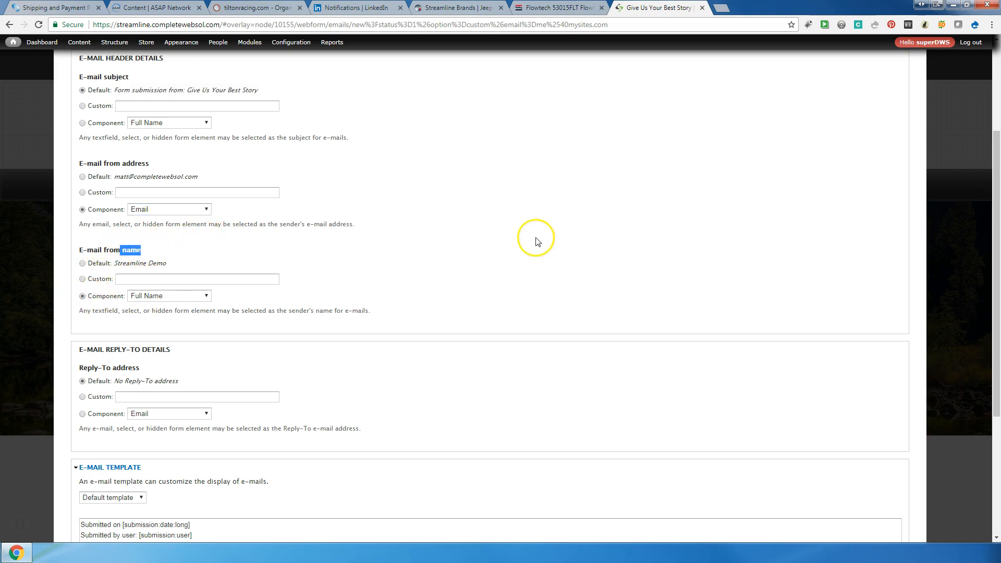
{"action": "scroll", "coordinate": [537, 241], "scroll_direction": "down", "scroll_amount": 2}
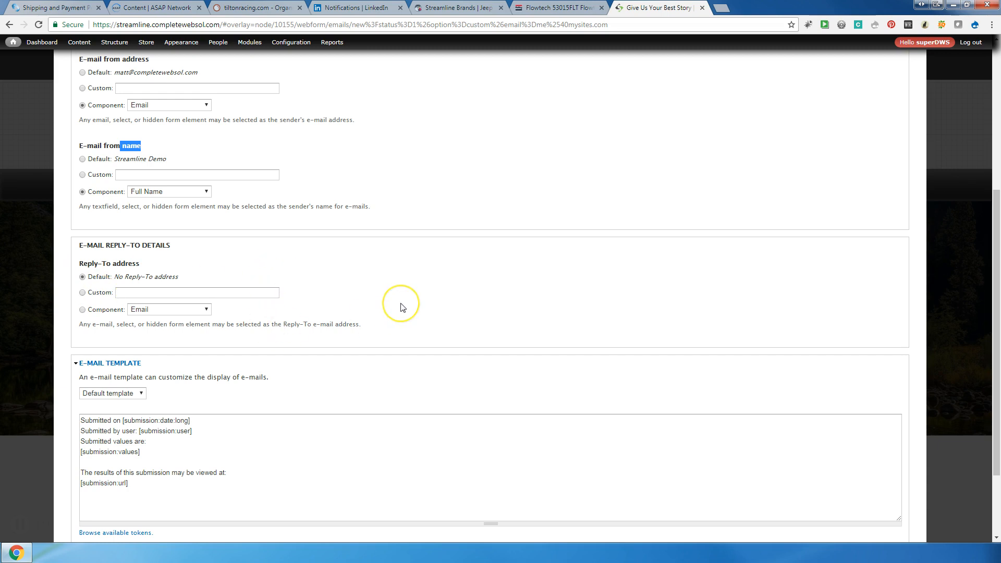
Keep all answers, including Full Name, Email and What do you Like Best, in the notification e-mail and save it
{"action": "scroll", "coordinate": [402, 307], "scroll_direction": "down", "scroll_amount": 2}
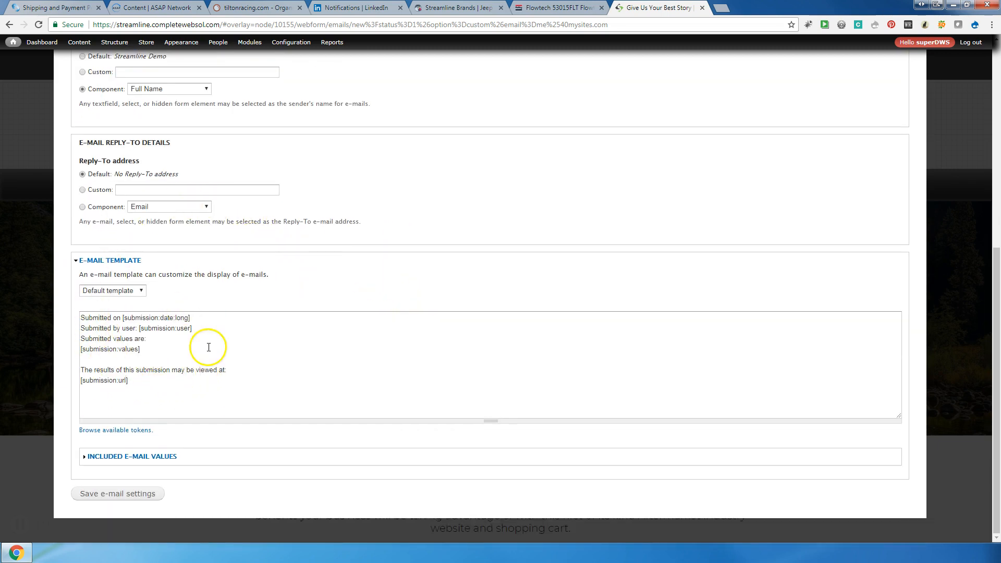
{"action": "left_click", "coordinate": [167, 457]}
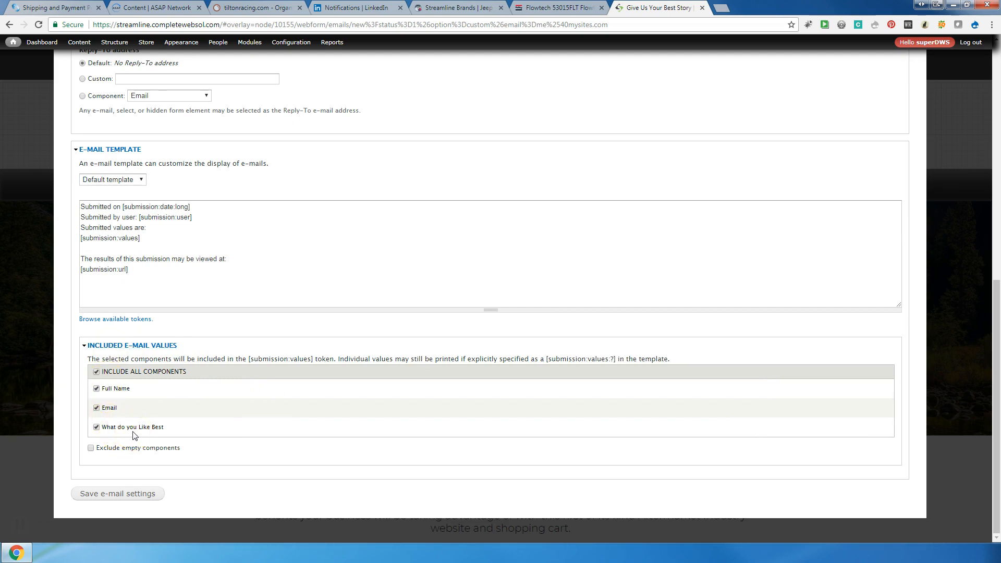
{"action": "left_click", "coordinate": [97, 427]}
{"action": "left_click", "coordinate": [97, 408]}
{"action": "left_click", "coordinate": [96, 389]}
{"action": "left_click", "coordinate": [96, 372]}
{"action": "left_click", "coordinate": [142, 494]}
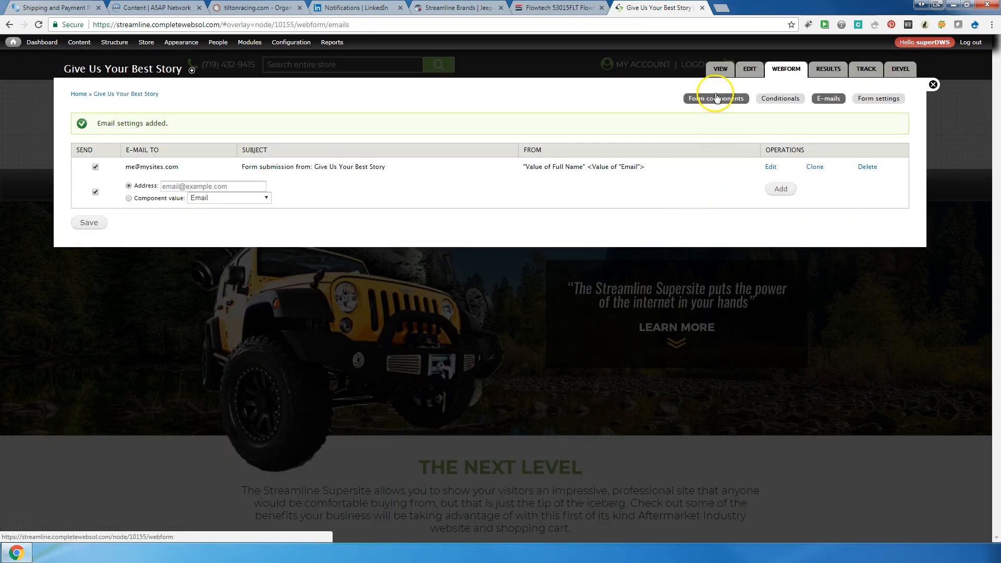
View the live Give Us Your Best Story form, with Email pre-filled and four checkboxes, down to Submit
{"action": "left_click", "coordinate": [719, 73]}
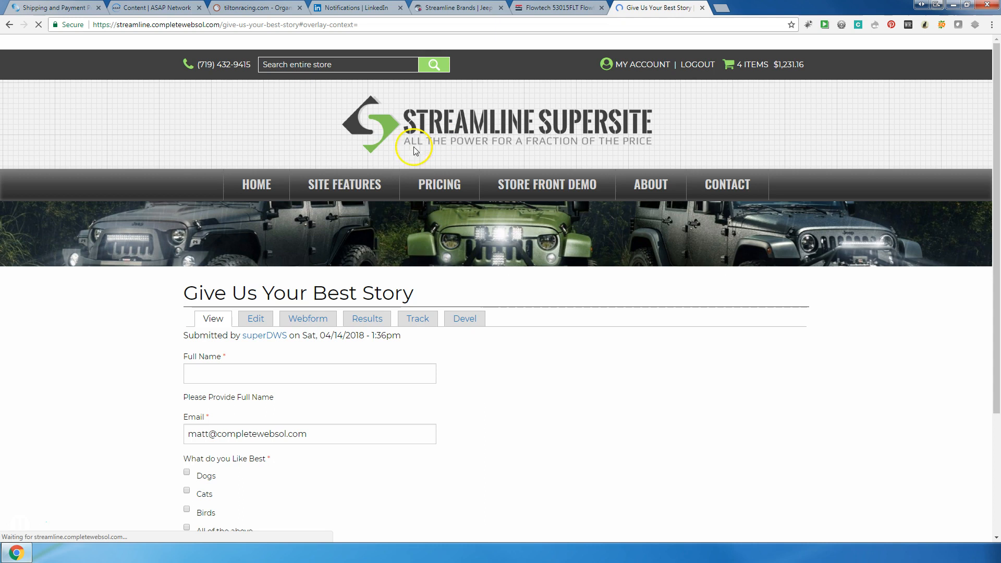
{"action": "scroll", "coordinate": [570, 372], "scroll_direction": "down", "scroll_amount": 3}
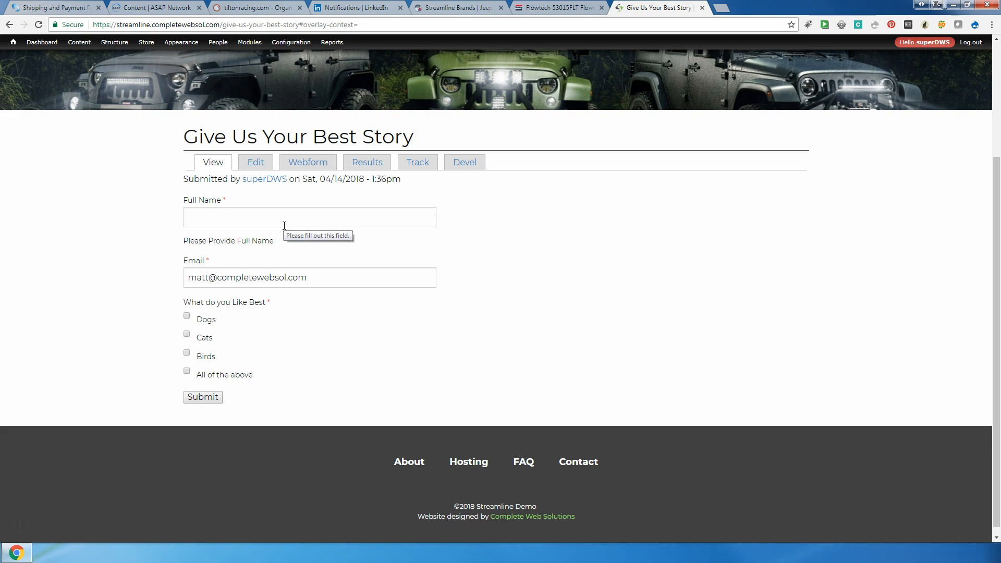
{"action": "left_click", "coordinate": [165, 12]}
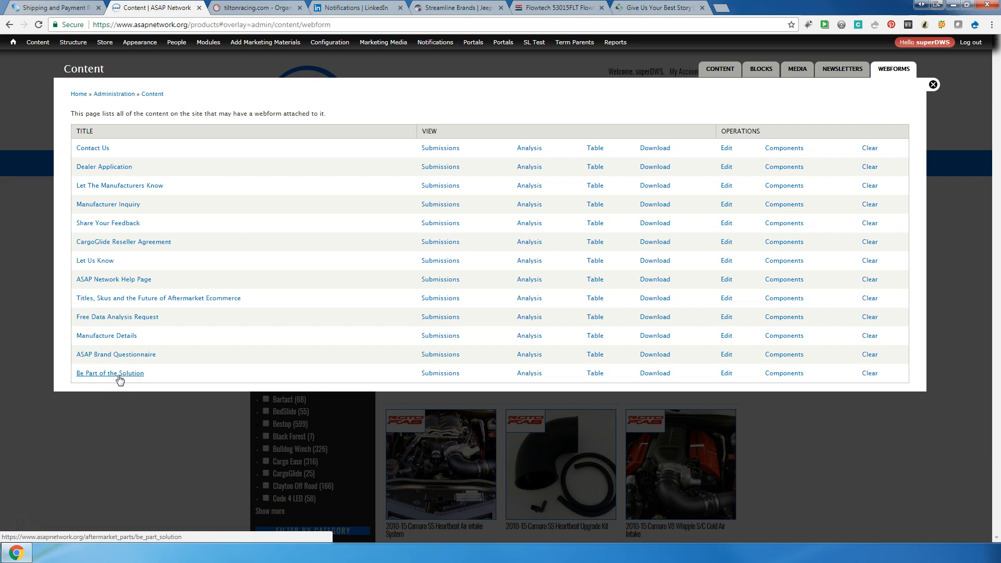
Open the Be Part of the Solution submissions list in a new tab, noting anonymous submission 352
{"action": "right_click", "coordinate": [441, 377]}
{"action": "left_click", "coordinate": [459, 384]}
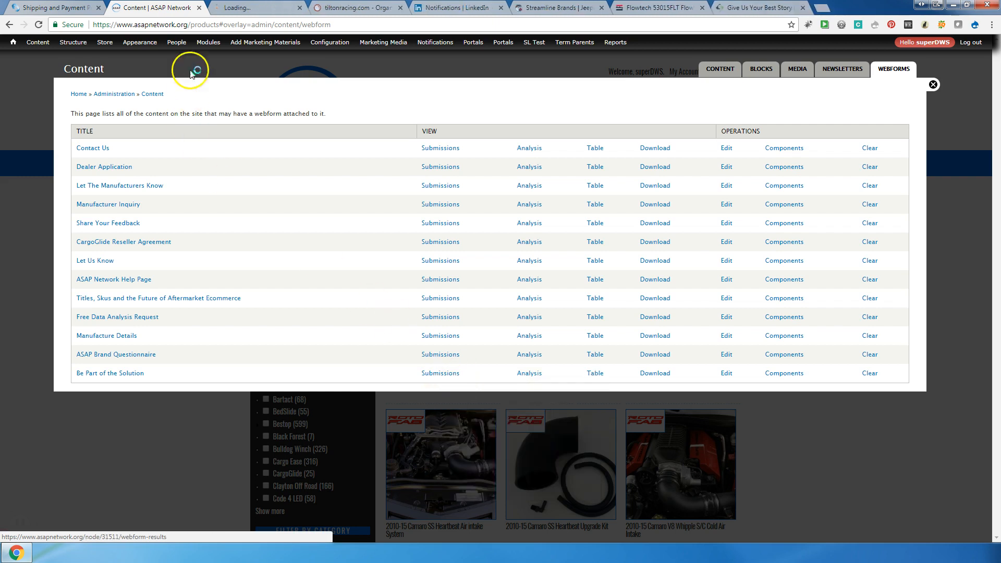
{"action": "left_click", "coordinate": [241, 10]}
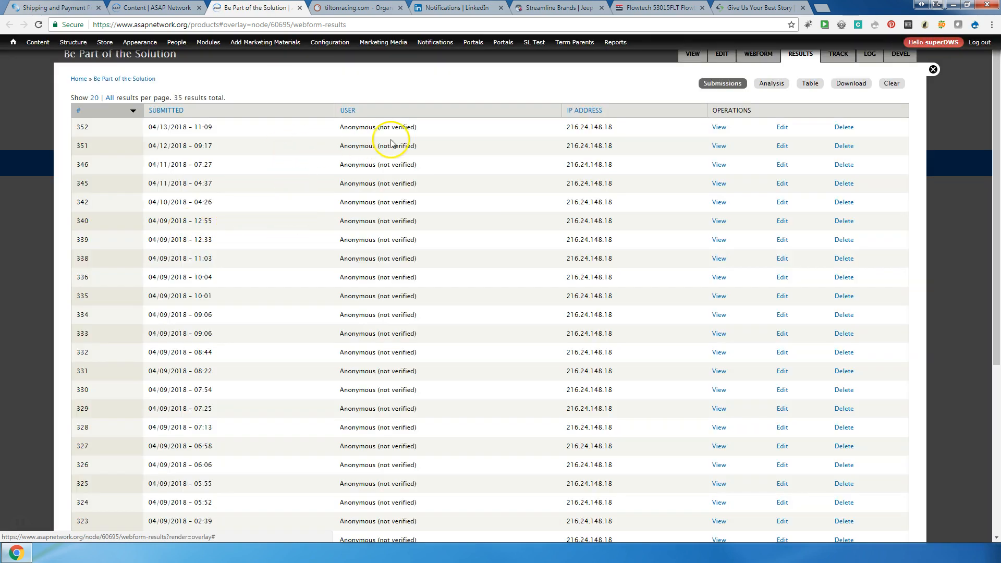
{"action": "triple_click", "coordinate": [365, 127]}
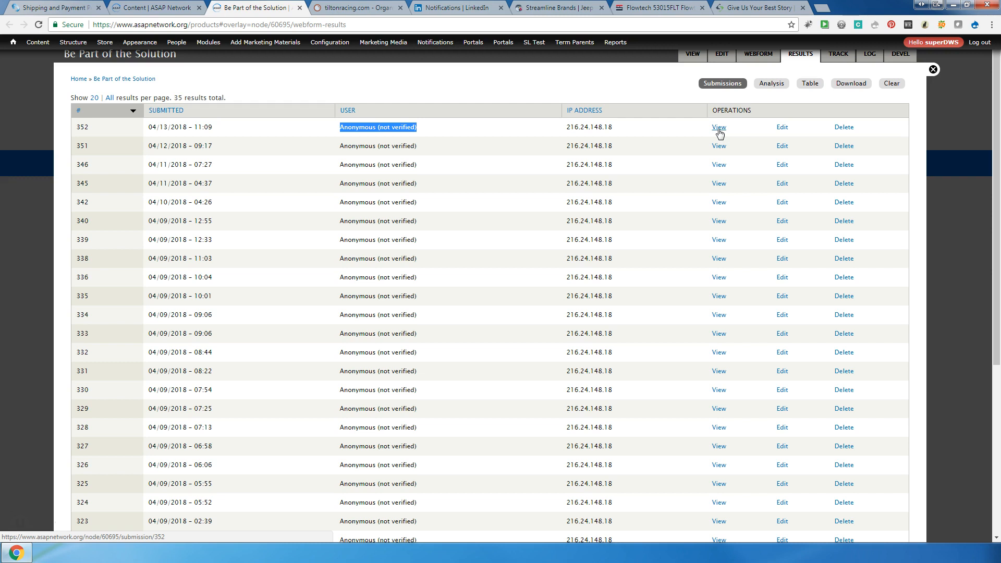
{"action": "left_click", "coordinate": [772, 85]}
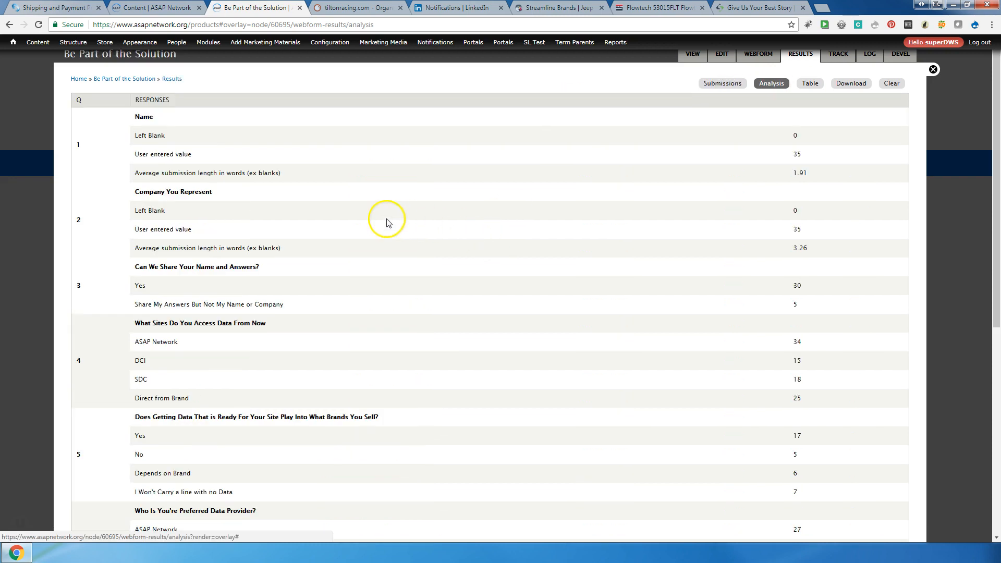
Go through the Analysis counts for Name, Company You Represent, sharing consent and data-source sites
{"action": "double_click", "coordinate": [144, 117]}
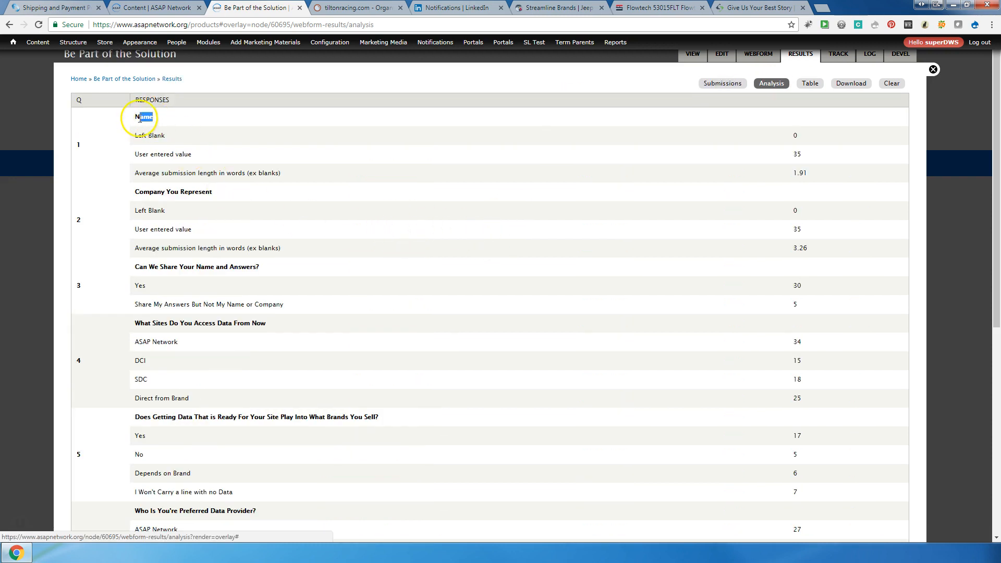
{"action": "left_click_drag", "start_coordinate": [223, 193], "coordinate": [145, 190]}
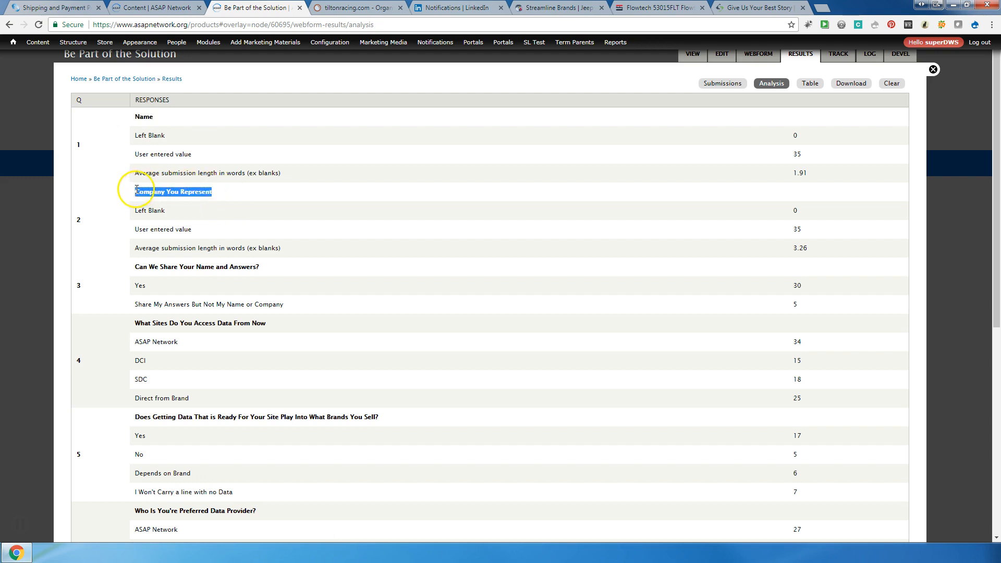
{"action": "left_click_drag", "start_coordinate": [263, 267], "coordinate": [130, 270]}
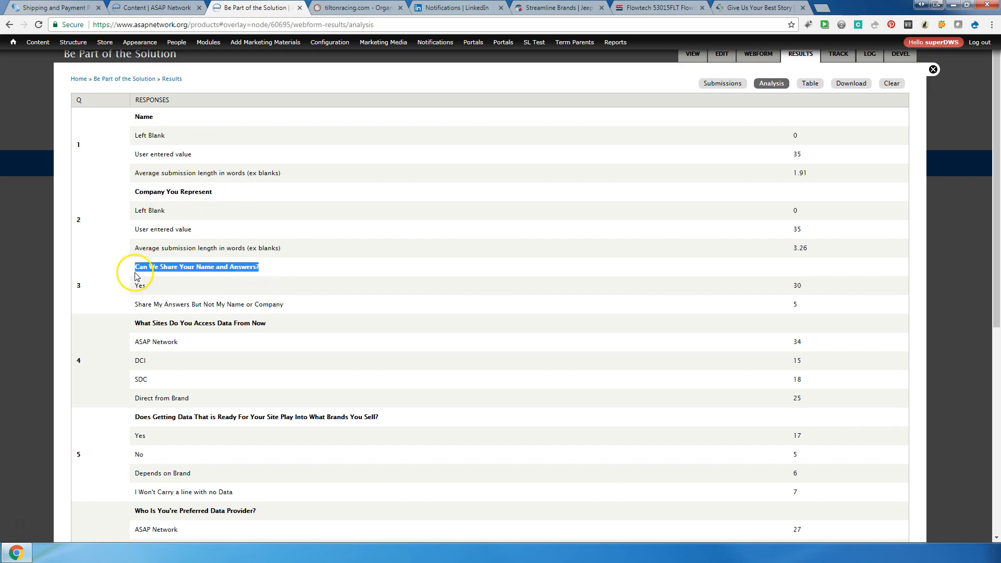
{"action": "left_click_drag", "start_coordinate": [267, 323], "coordinate": [132, 322]}
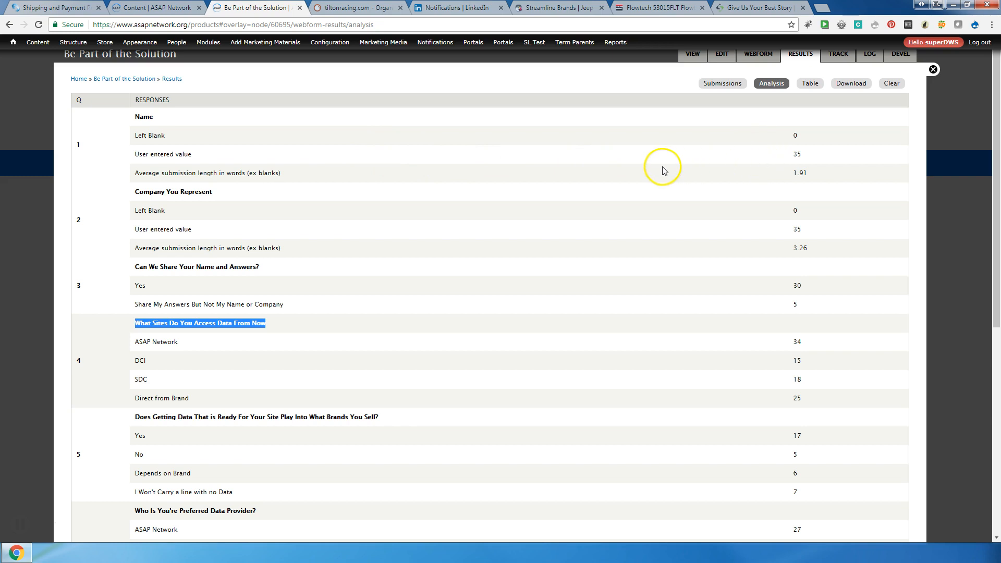
{"action": "scroll", "coordinate": [710, 373], "scroll_direction": "down", "scroll_amount": 4}
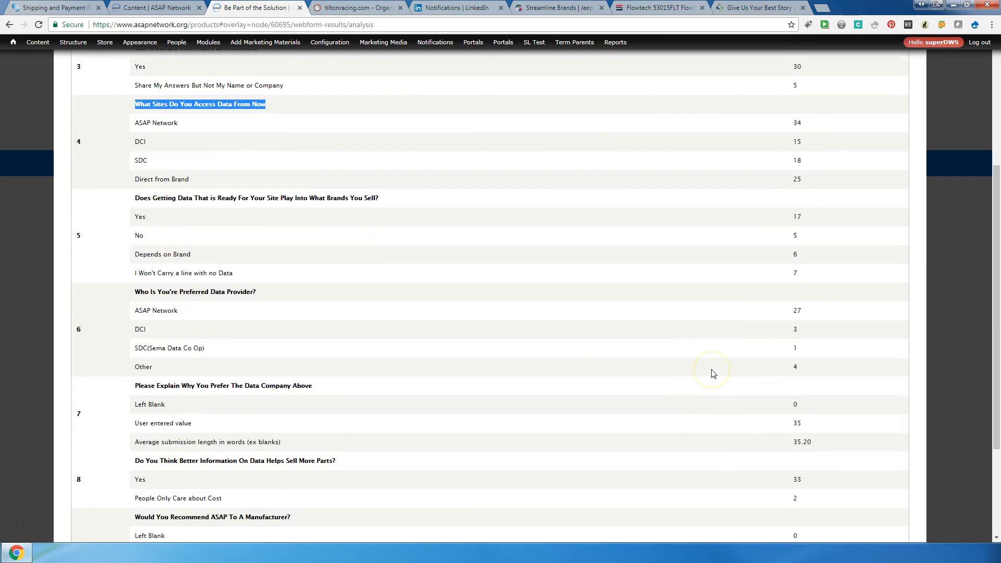
{"action": "scroll", "coordinate": [714, 373], "scroll_direction": "down", "scroll_amount": 3}
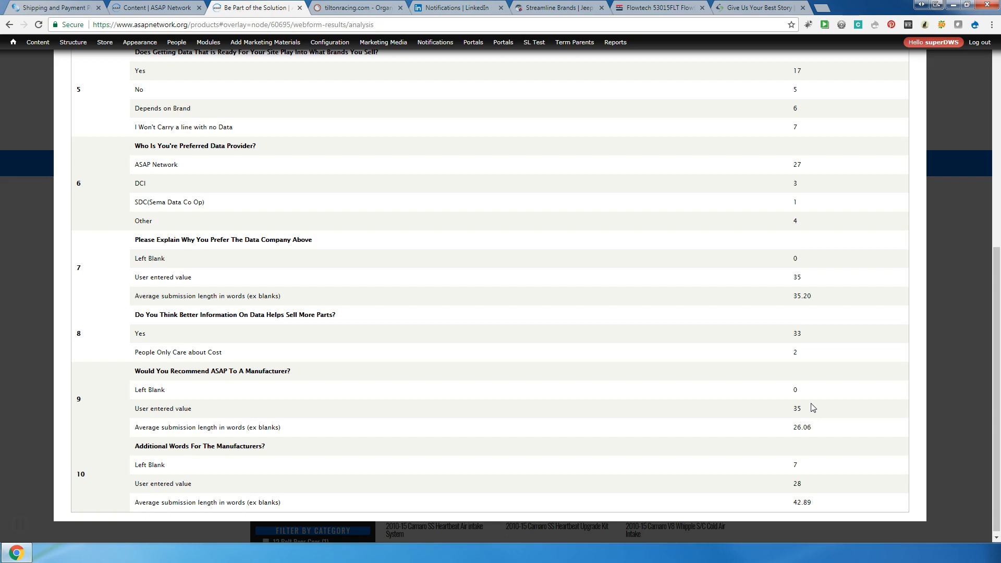
{"action": "scroll", "coordinate": [813, 408], "scroll_direction": "up", "scroll_amount": 4}
{"action": "scroll", "coordinate": [813, 407], "scroll_direction": "up", "scroll_amount": 3}
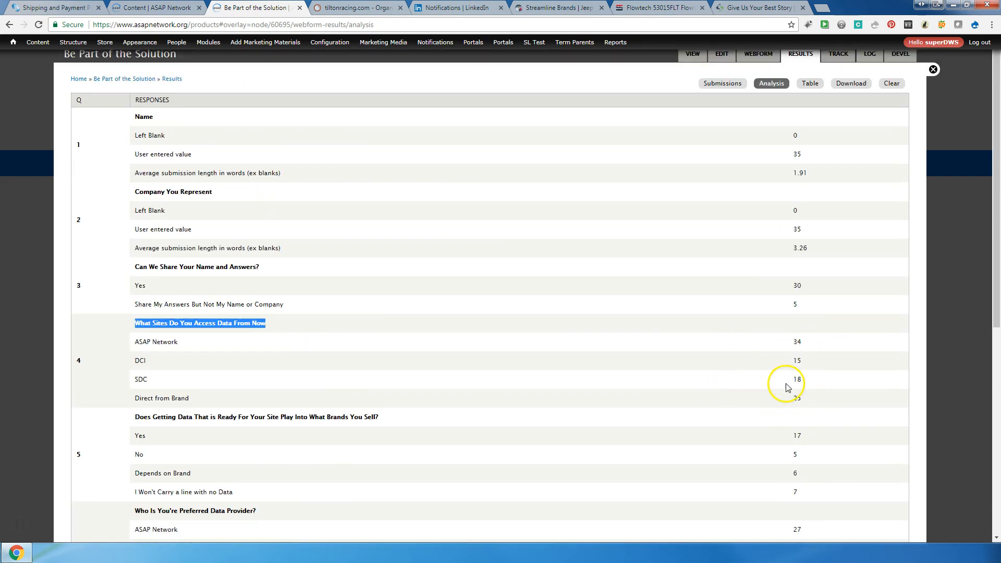
{"action": "left_click", "coordinate": [810, 84]}
Scroll the 35-row submissions table, including the Would You Recommend ASAP To A Manufacturer? column
{"action": "left_click", "coordinate": [810, 84]}
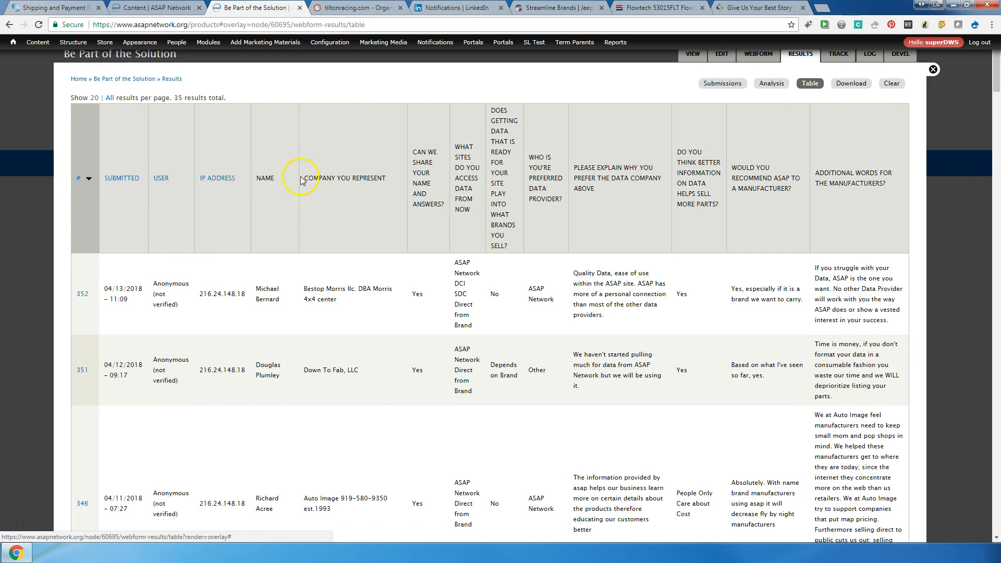
{"action": "left_click_drag", "start_coordinate": [888, 186], "coordinate": [729, 161]}
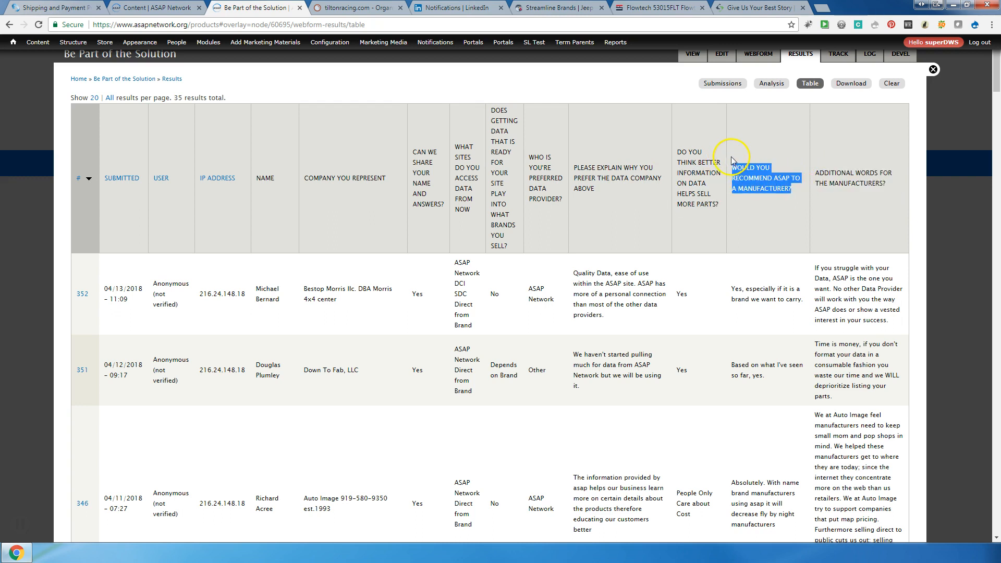
{"action": "scroll", "coordinate": [242, 312], "scroll_direction": "down", "scroll_amount": 2}
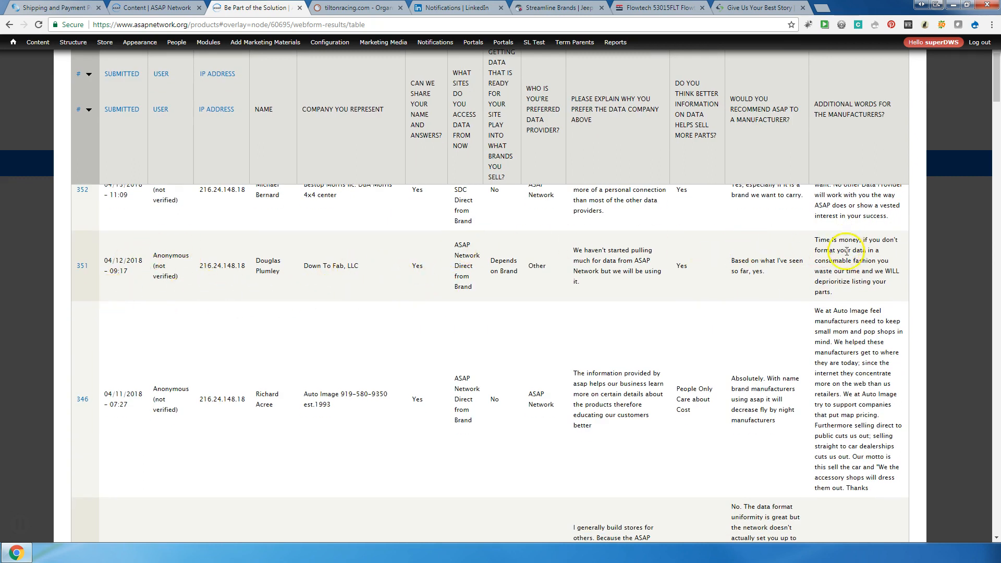
{"action": "scroll", "coordinate": [616, 360], "scroll_direction": "down", "scroll_amount": 3}
{"action": "scroll", "coordinate": [616, 360], "scroll_direction": "down", "scroll_amount": 18}
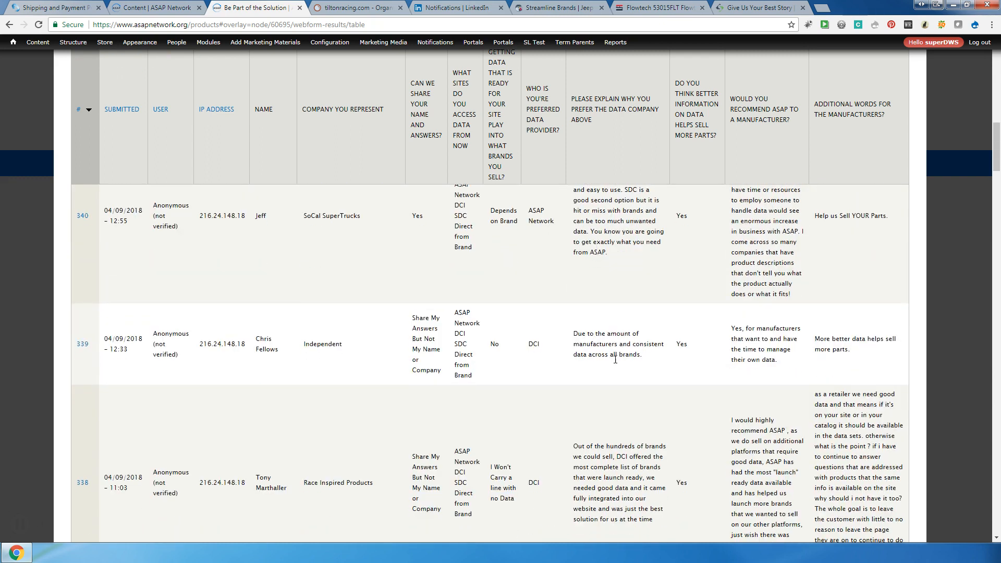
{"action": "scroll", "coordinate": [615, 359], "scroll_direction": "down", "scroll_amount": 7}
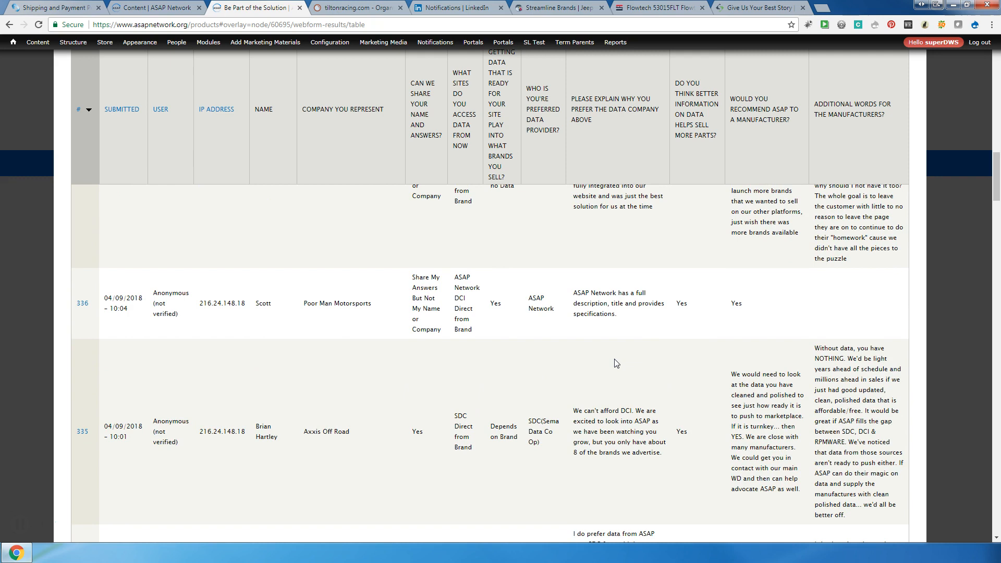
{"action": "scroll", "coordinate": [617, 363], "scroll_direction": "up", "scroll_amount": 20}
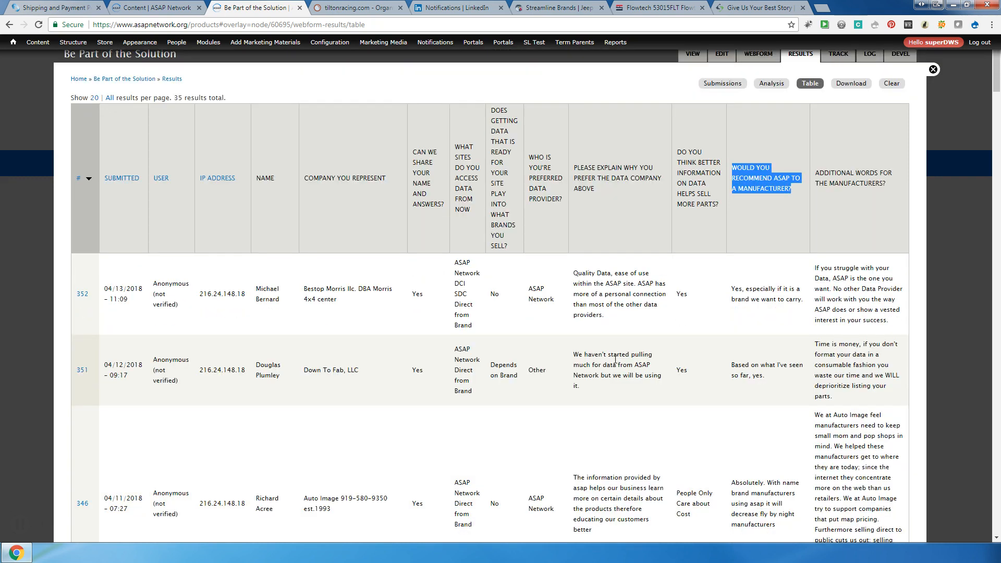
Set the results download to Microsoft Excel format and expand Select list options
{"action": "left_click", "coordinate": [852, 84]}
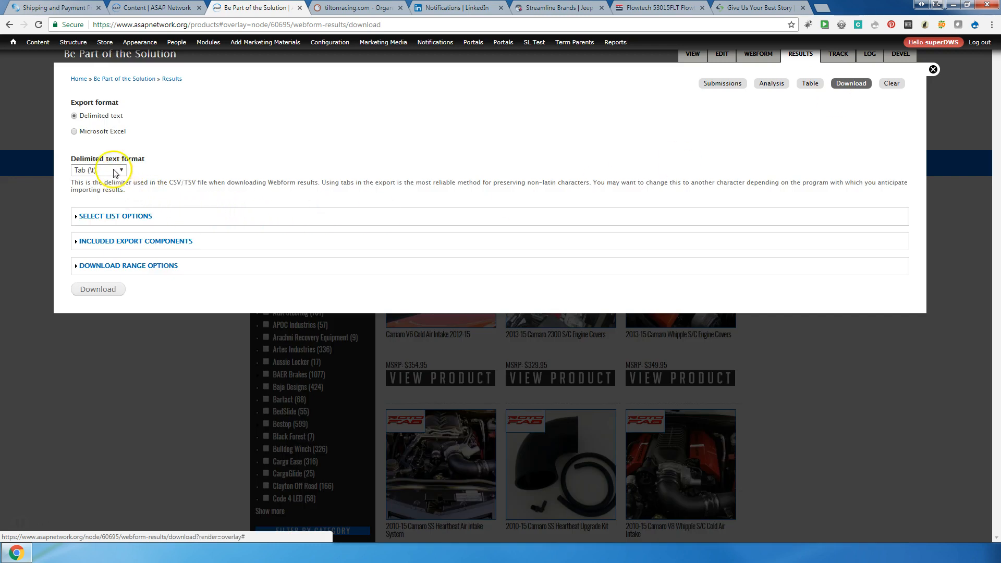
{"action": "left_click", "coordinate": [119, 131]}
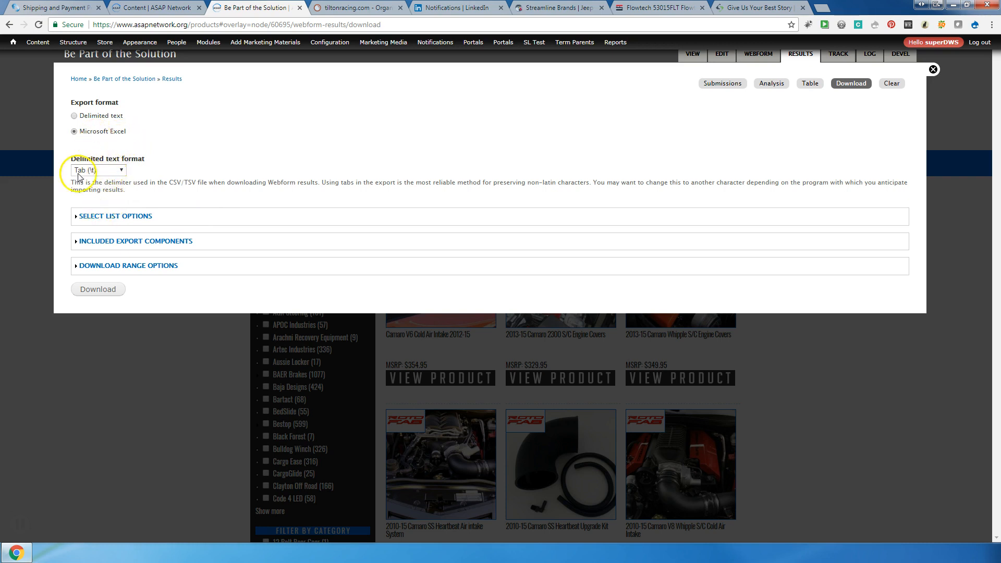
{"action": "left_click", "coordinate": [104, 217]}
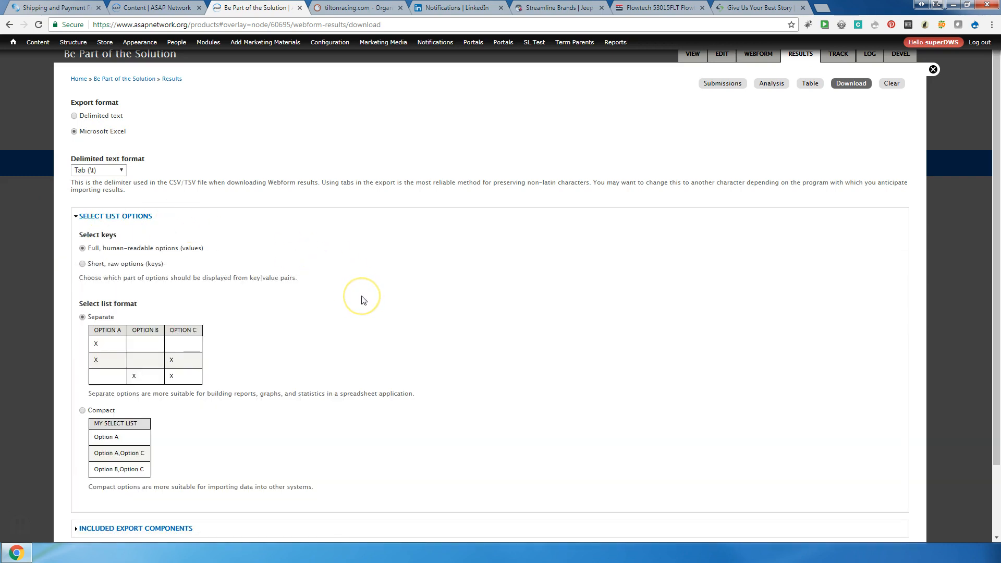
{"action": "scroll", "coordinate": [364, 300], "scroll_direction": "down", "scroll_amount": 2}
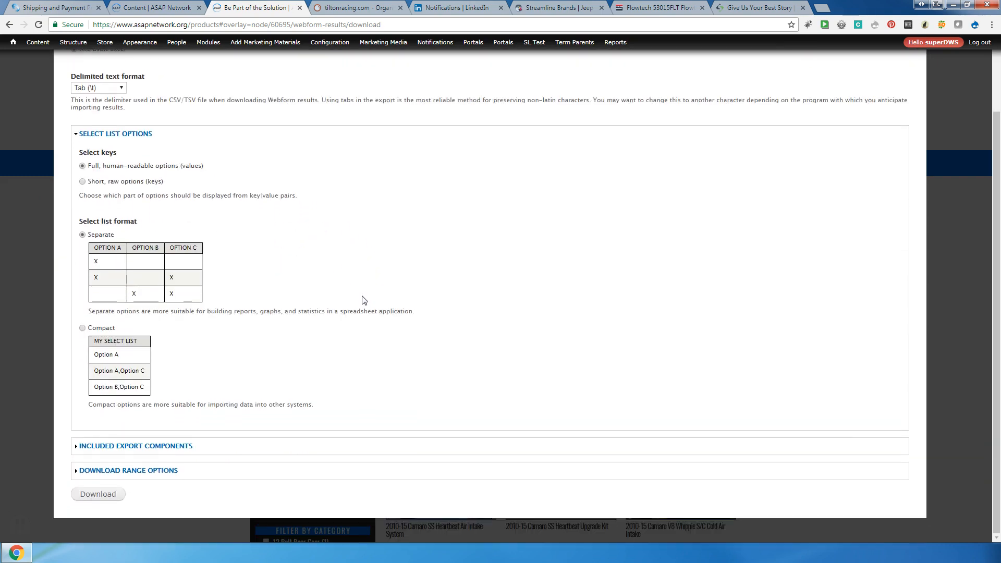